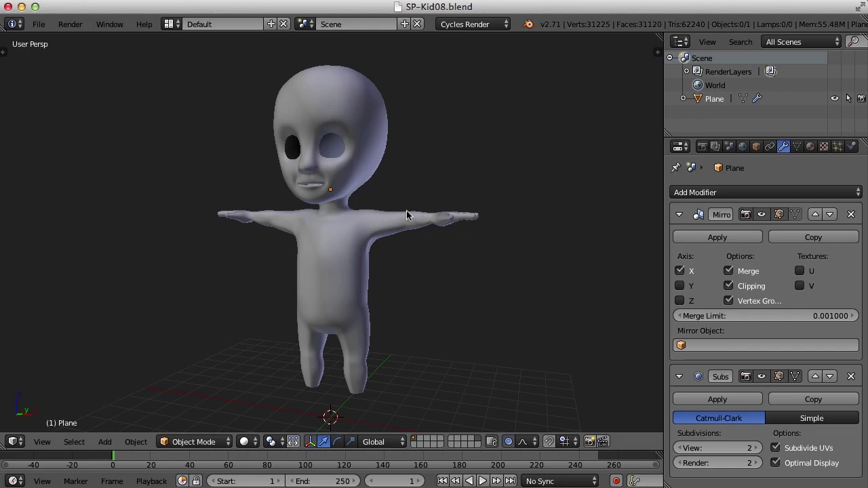
# Step: Orbit, zoom and pan in to a frontal view of the character's lips
pyautogui.moveTo(397, 208); pyautogui.dragTo(417, 237, button='middle')
pyautogui.scroll(6, 421, 231)
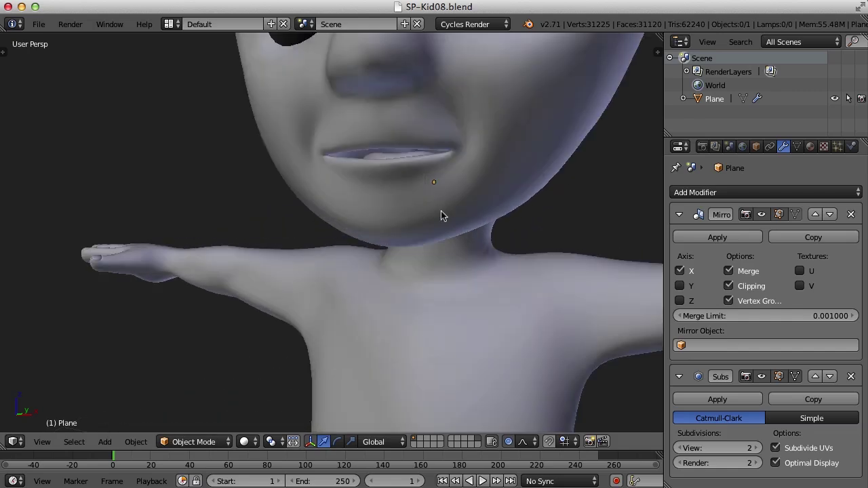
pyautogui.keyDown('shift'); pyautogui.moveTo(468, 208); pyautogui.dragTo(426, 299, button='middle'); pyautogui.keyUp('shift')
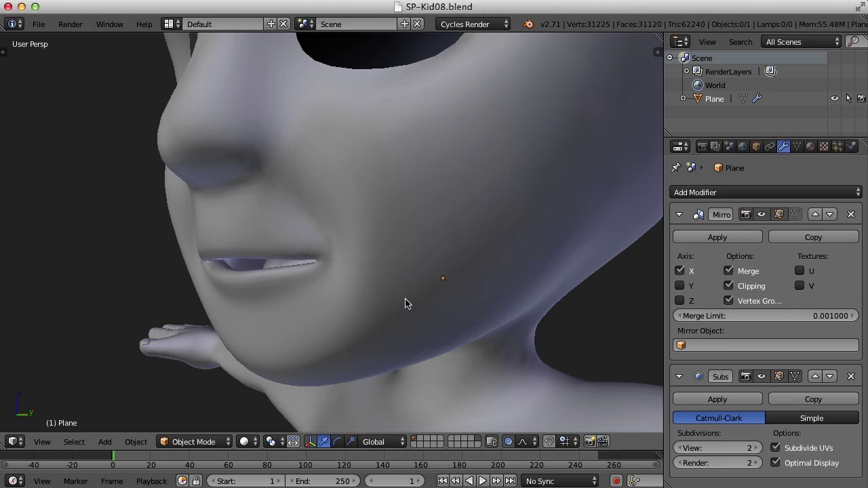
pyautogui.scroll(-6, 413, 301)
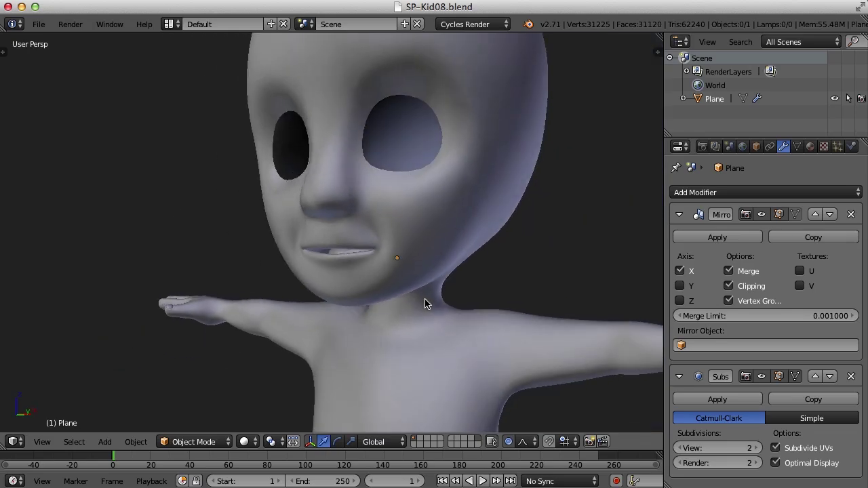
pyautogui.moveTo(425, 304); pyautogui.dragTo(435, 306, button='middle')
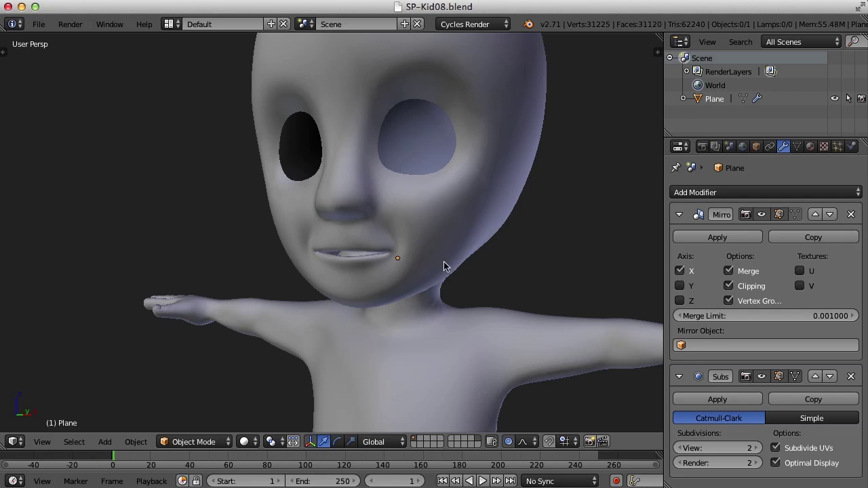
# Step: Inspect the inside of the mouth in wireframe, orbiting around the mouth and jaw
pyautogui.press('z')
pyautogui.moveTo(470, 245)
pyautogui.mouseDown(button='middle')
pyautogui.moveTo(455, 262)
pyautogui.moveTo(378, 251)
pyautogui.mouseUp(button='middle')
pyautogui.scroll(5, 376, 247)
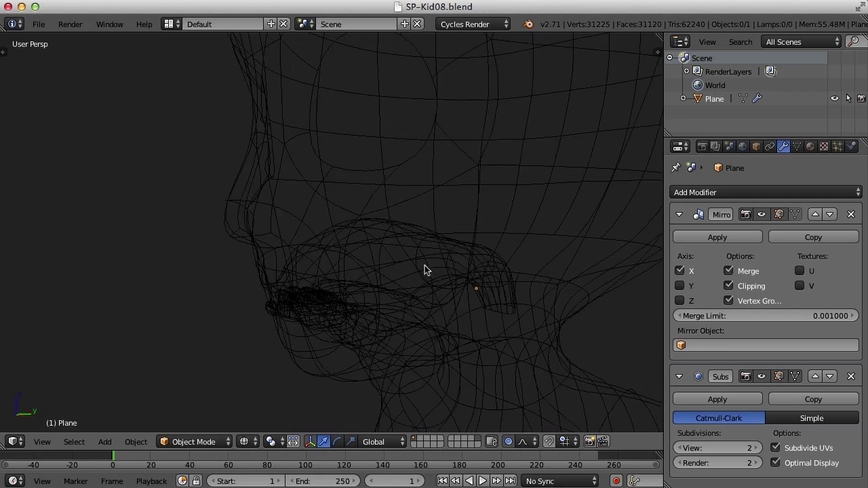
pyautogui.moveTo(427, 275); pyautogui.dragTo(399, 256, button='middle')
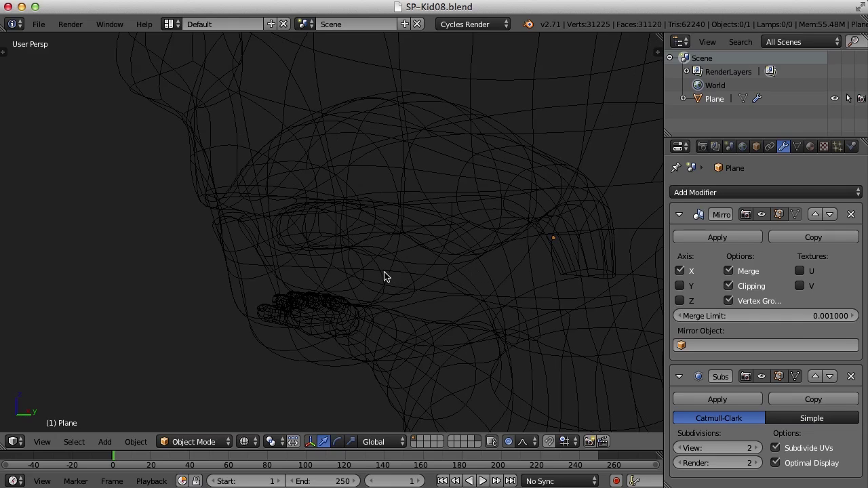
pyautogui.moveTo(380, 276); pyautogui.dragTo(335, 206, button='middle')
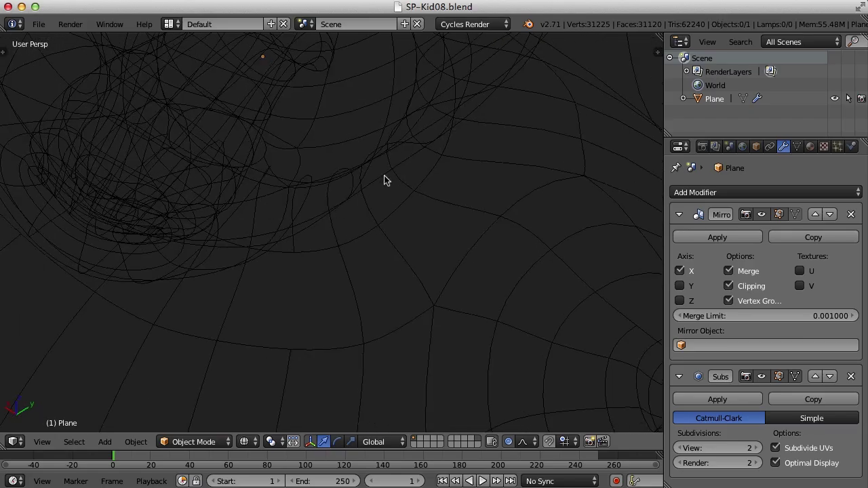
pyautogui.moveTo(384, 181)
pyautogui.mouseDown(button='middle')
pyautogui.moveTo(427, 320)
pyautogui.moveTo(418, 301)
pyautogui.moveTo(429, 295)
pyautogui.mouseUp(button='middle')
# Step: Return to solid shading and put the head mesh into Edit Mode
pyautogui.press('z')
pyautogui.hotkey('ctrl', 'Tab')
pyautogui.hotkey('ctrl', 'Tab')
pyautogui.press('Tab')
pyautogui.hotkey('ctrl', 'Tab')
# Step: Switch to face select, pick the inner mouth face loop and grow it across the gums
pyautogui.click(408, 321)
pyautogui.keyDown('alt'); pyautogui.rightClick(354, 171); pyautogui.keyUp('alt')
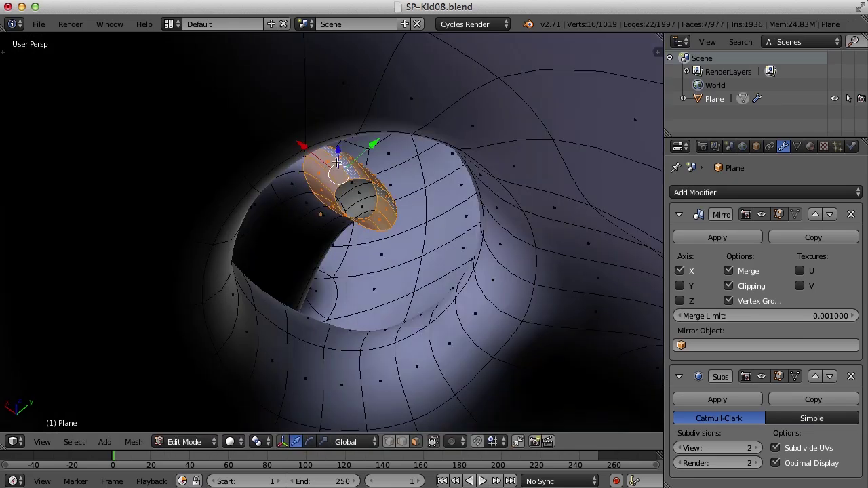
pyautogui.moveTo(354, 193)
pyautogui.mouseDown(button='middle')
pyautogui.moveTo(452, 237)
pyautogui.moveTo(425, 229)
pyautogui.moveTo(445, 231)
pyautogui.mouseUp(button='middle')
pyautogui.press('z')
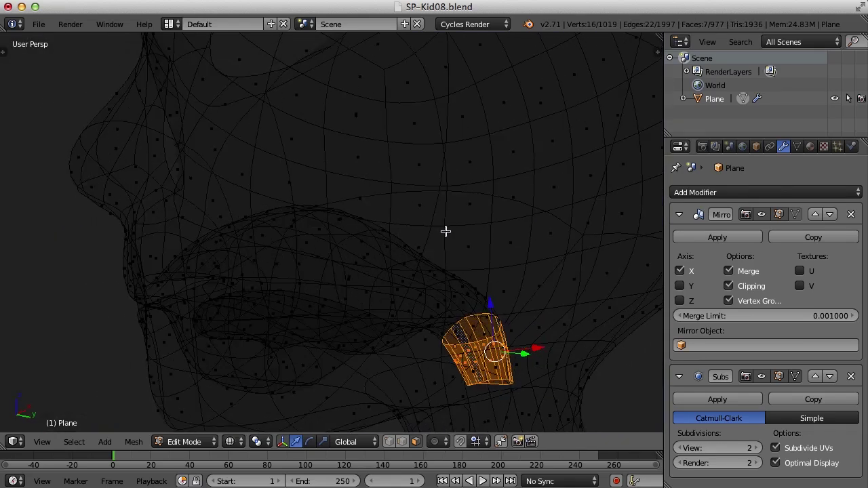
pyautogui.press('ctrl+KP_Add')
pyautogui.press('ctrl+KP_Add')
pyautogui.press('ctrl+KP_Add')
pyautogui.press('ctrl+KP_Add')
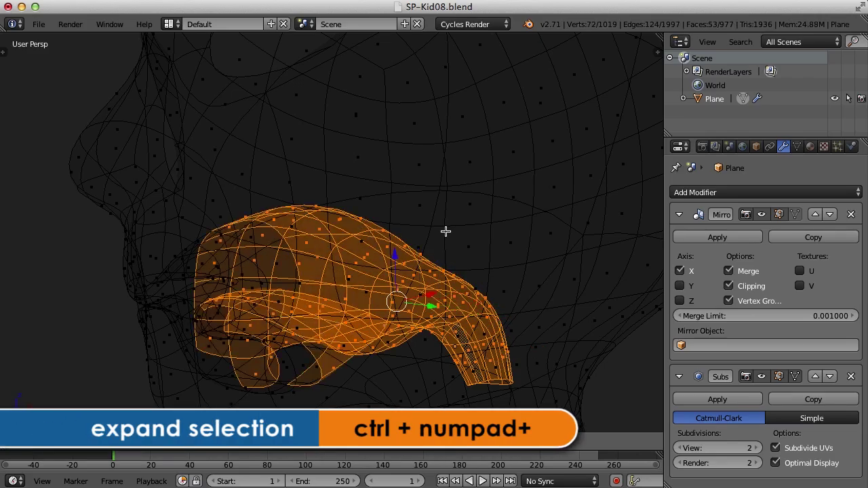
# Step: Extend the selection over the whole gums and bring up the Separate menu
pyautogui.moveTo(320, 190); pyautogui.dragTo(419, 306, button='middle')
pyautogui.keyDown('shift'); pyautogui.rightClick(345, 230); pyautogui.keyUp('shift')
pyautogui.press('ctrl+KP_Add')
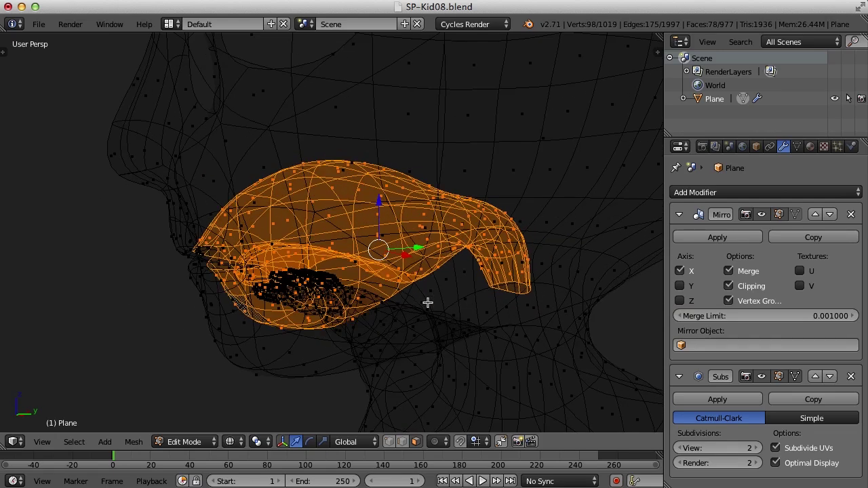
pyautogui.press('p')
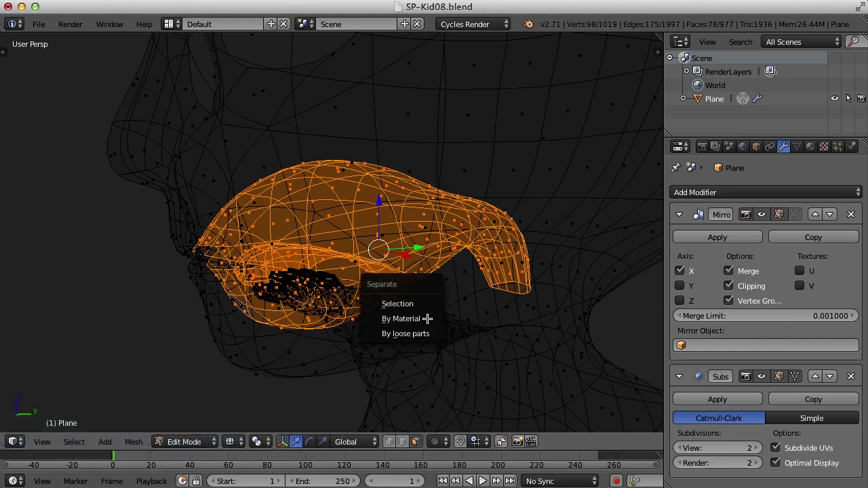
# Step: Separate the selected gums into a new object, then return to Object Mode with nothing selected
pyautogui.click(398, 304)
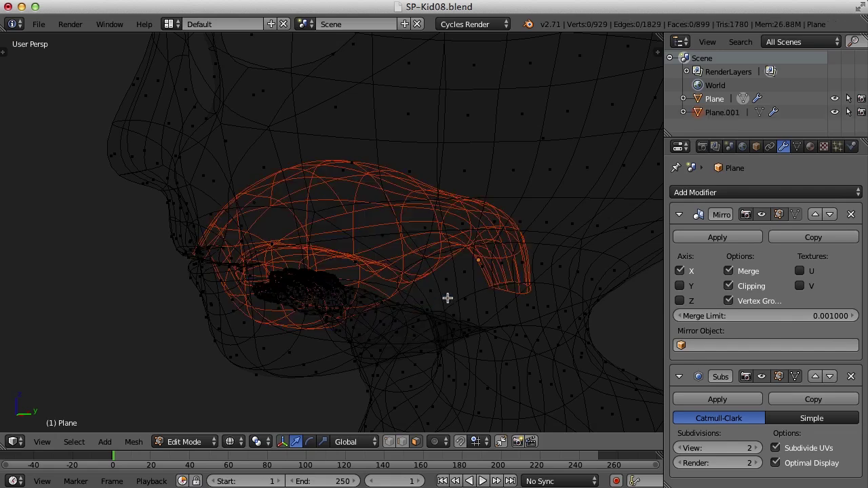
pyautogui.moveTo(452, 297)
pyautogui.mouseDown(button='middle')
pyautogui.moveTo(462, 300)
pyautogui.moveTo(456, 294)
pyautogui.mouseUp(button='middle')
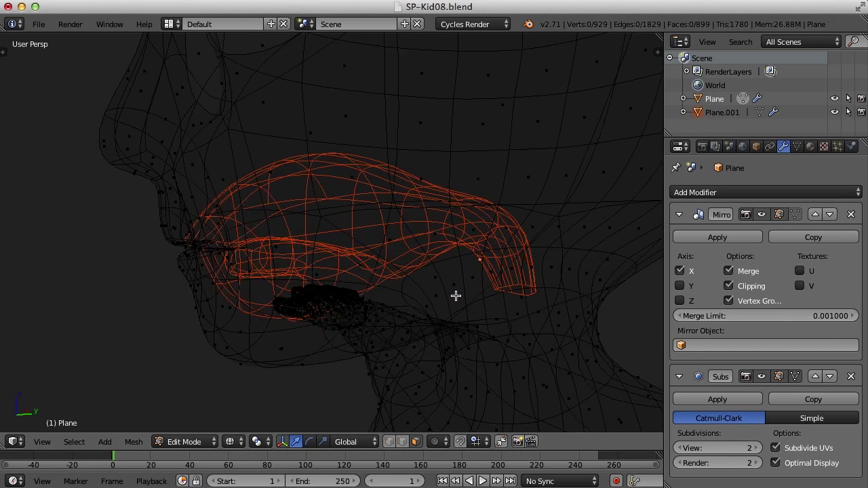
pyautogui.press('Tab')
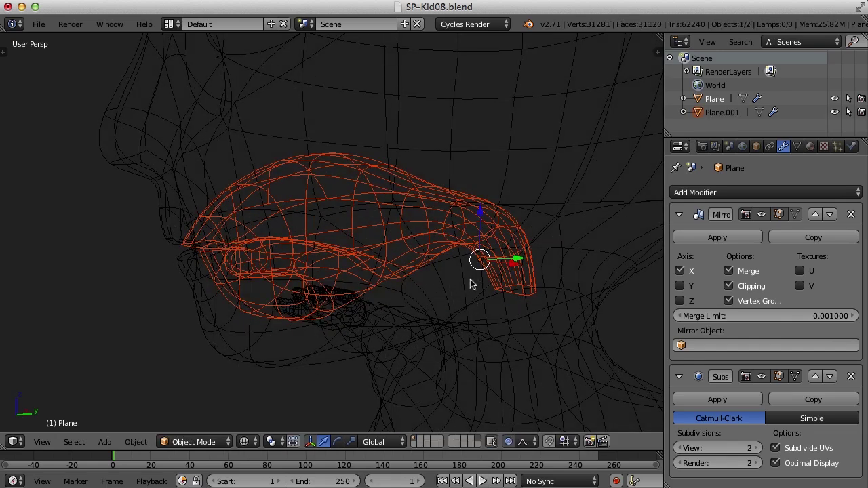
pyautogui.press('a')
# Step: Select the gums object Plane.001 and hide everything else with Shift+H
pyautogui.moveTo(500, 287); pyautogui.dragTo(436, 282, button='middle')
pyautogui.press('z')
pyautogui.scroll(8, 467, 230)
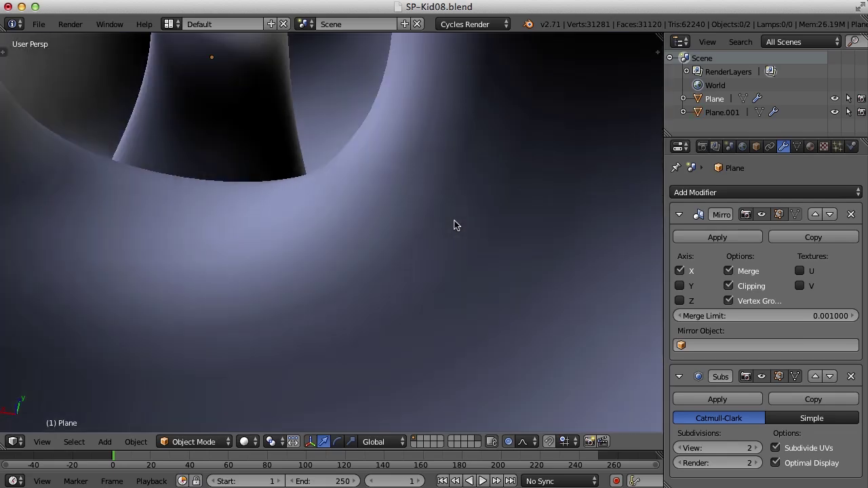
pyautogui.scroll(-5, 375, 143)
pyautogui.rightClick(349, 227)
pyautogui.scroll(-3, 346, 231)
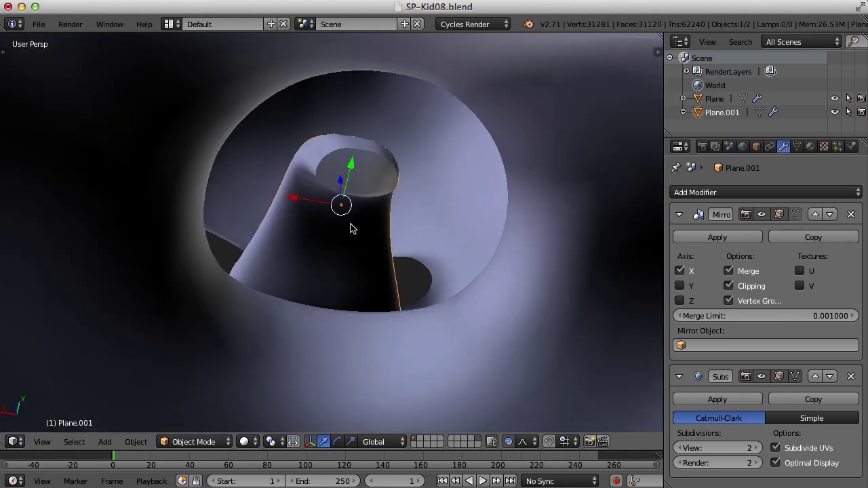
pyautogui.moveTo(333, 225); pyautogui.dragTo(569, 302, button='middle')
pyautogui.scroll(-4, 471, 258)
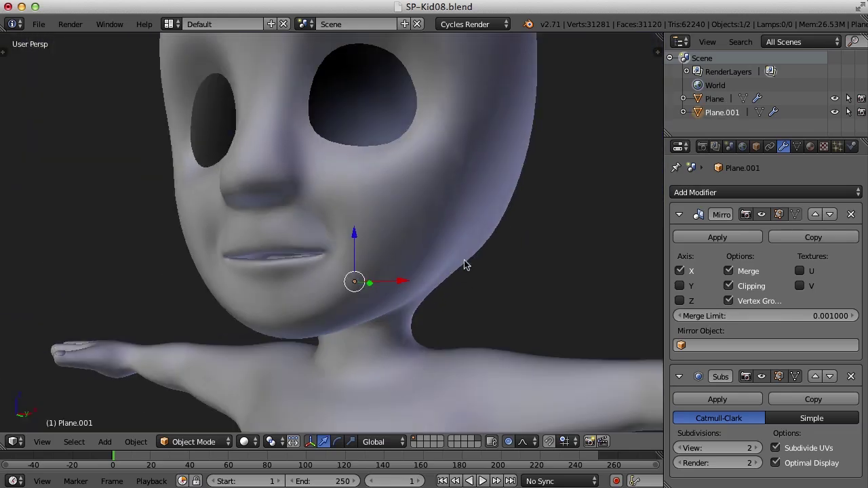
pyautogui.moveTo(471, 258)
pyautogui.mouseDown(button='middle')
pyautogui.moveTo(462, 269)
pyautogui.moveTo(475, 268)
pyautogui.mouseUp(button='middle')
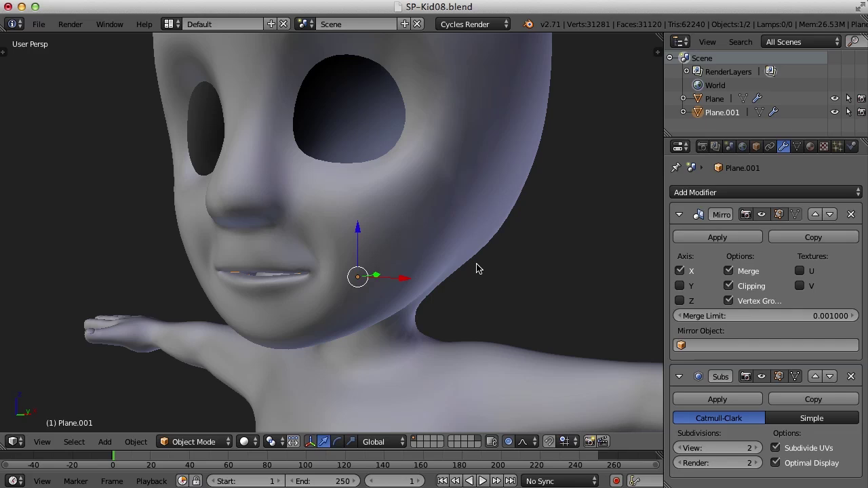
pyautogui.hotkey('shift', 'h')
pyautogui.scroll(3, 397, 271)
pyautogui.moveTo(396, 271)
pyautogui.keyDown('shift'); pyautogui.mouseDown(button='middle')
pyautogui.moveTo(437, 262)
pyautogui.moveTo(493, 289)
pyautogui.moveTo(449, 254)
pyautogui.moveTo(461, 246)
pyautogui.moveTo(518, 273)
pyautogui.mouseUp(button='middle'); pyautogui.keyUp('shift')
# Step: Put Plane.001 into Edit Mode and select three front gum faces
pyautogui.press('Tab')
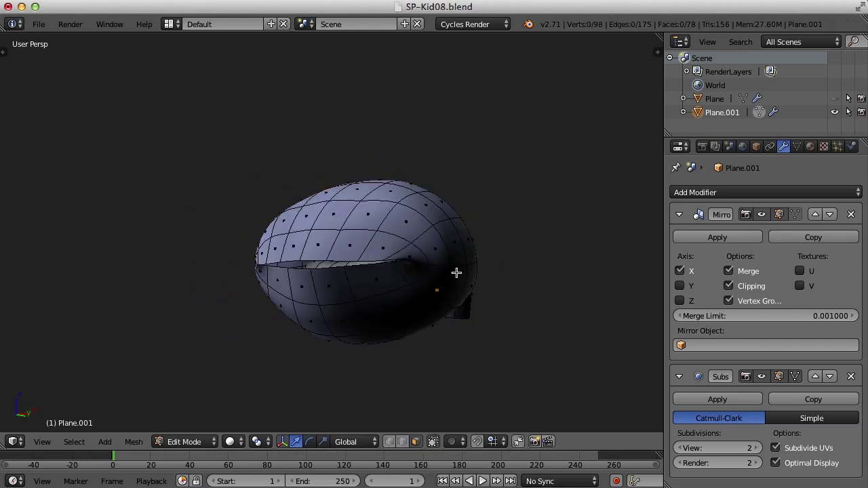
pyautogui.scroll(3, 443, 270)
pyautogui.moveTo(443, 270); pyautogui.dragTo(374, 266, button='middle')
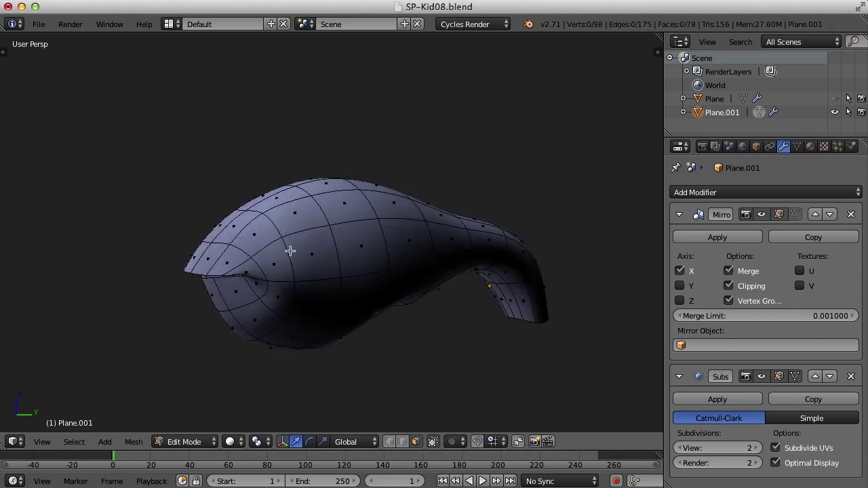
pyautogui.moveTo(291, 249); pyautogui.dragTo(307, 242, button='middle')
pyautogui.moveTo(308, 202); pyautogui.dragTo(371, 263, button='middle')
pyautogui.rightClick(356, 262)
pyautogui.keyDown('shift'); pyautogui.rightClick(353, 285); pyautogui.keyUp('shift')
pyautogui.keyDown('shift'); pyautogui.rightClick(374, 298); pyautogui.keyUp('shift')
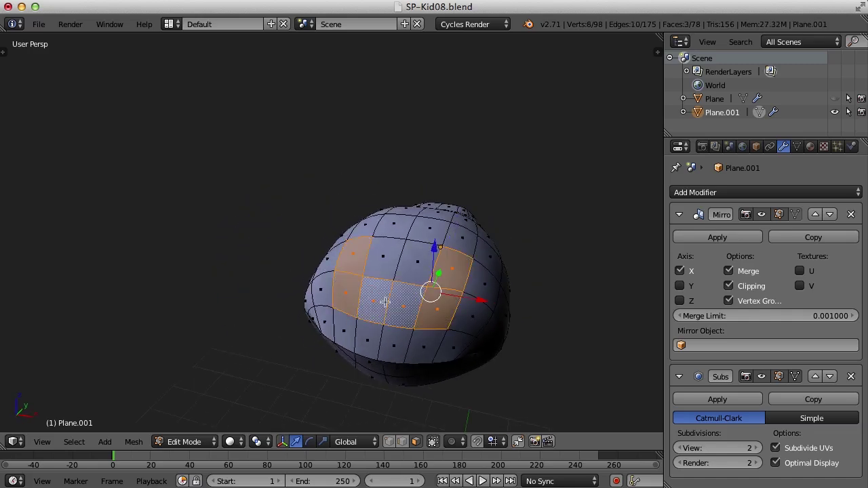
# Step: Add more front faces of the lower and upper gums to the selection
pyautogui.moveTo(466, 327); pyautogui.dragTo(506, 302, button='middle')
pyautogui.rightClick(366, 231)
pyautogui.keyDown('shift'); pyautogui.rightClick(377, 249); pyautogui.keyUp('shift')
pyautogui.keyDown('shift'); pyautogui.rightClick(509, 248); pyautogui.keyUp('shift')
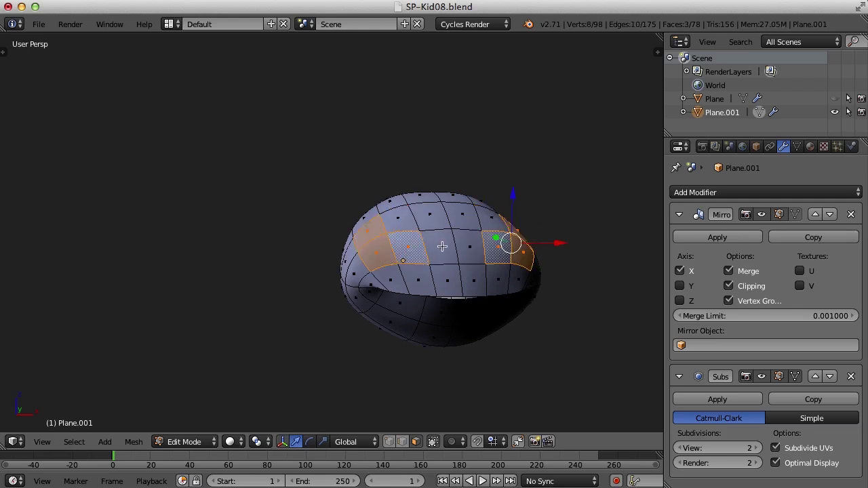
pyautogui.keyDown('shift'); pyautogui.rightClick(488, 241); pyautogui.keyUp('shift')
pyautogui.moveTo(485, 243); pyautogui.dragTo(367, 218, button='middle')
pyautogui.keyDown('shift'); pyautogui.click(370, 214); pyautogui.keyUp('shift')
pyautogui.keyDown('shift'); pyautogui.click(382, 178); pyautogui.keyUp('shift')
pyautogui.keyDown('shift'); pyautogui.click(434, 177); pyautogui.keyUp('shift')
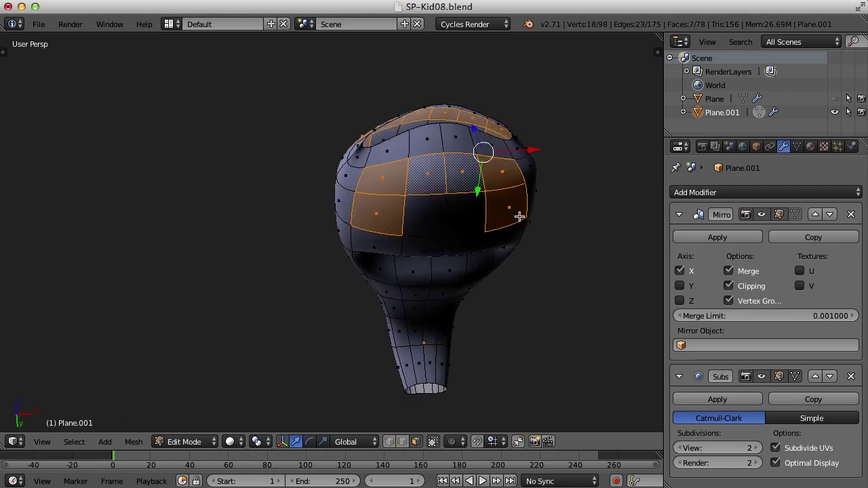
pyautogui.moveTo(517, 220)
pyautogui.mouseDown(button='middle')
pyautogui.moveTo(511, 285)
pyautogui.moveTo(566, 301)
pyautogui.moveTo(545, 260)
pyautogui.mouseUp(button='middle')
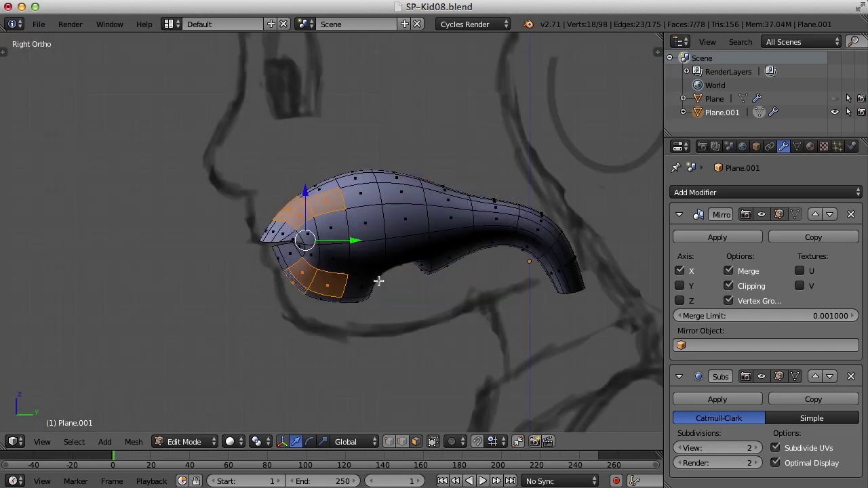
# Step: Extrude the selected gum faces in place, in wireframe view
pyautogui.press('z')
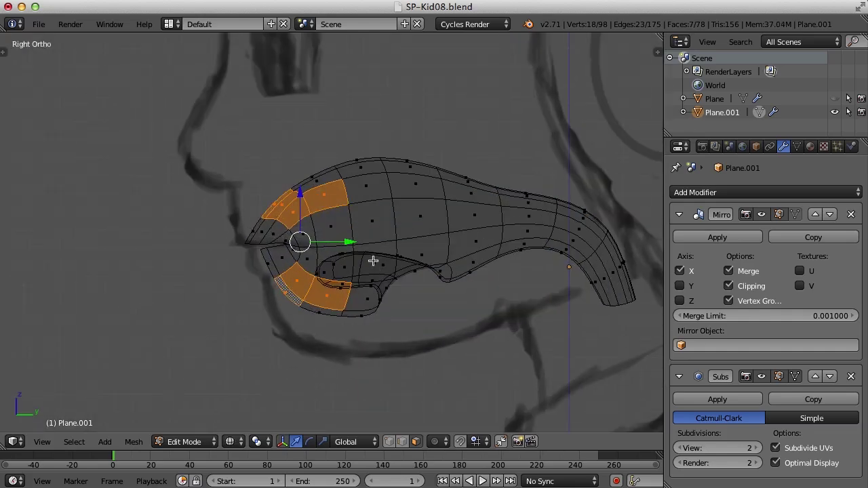
pyautogui.press('e')
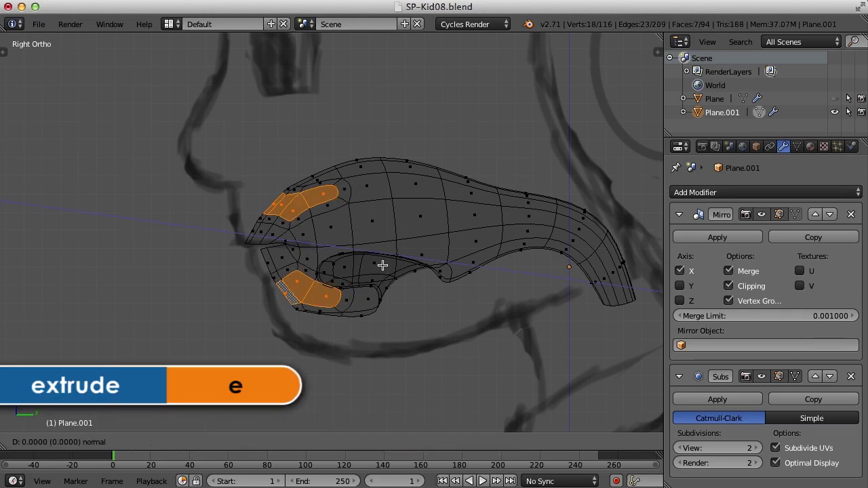
pyautogui.rightClick(383, 265)
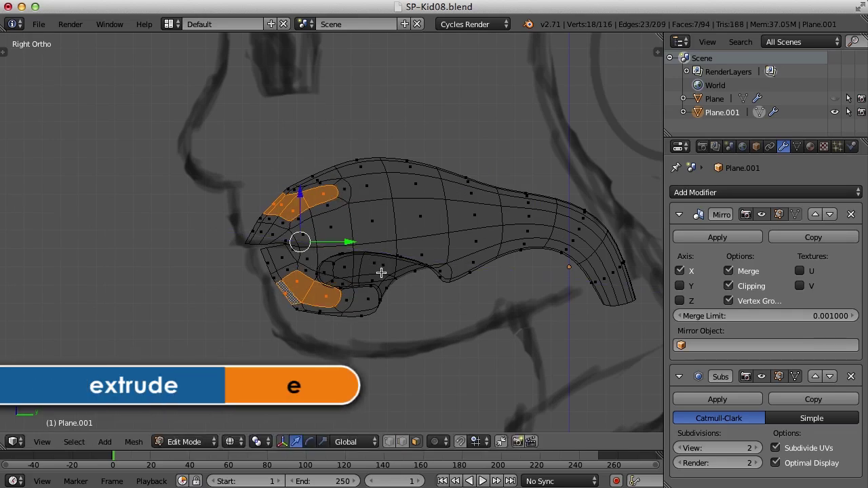
# Step: Scale the extruded faces down along Z into thin upper and lower strips
pyautogui.hotkey('ctrl', 'alt', 's')
pyautogui.moveTo(301, 192); pyautogui.dragTo(312, 243)
pyautogui.scroll(6, 335, 248)
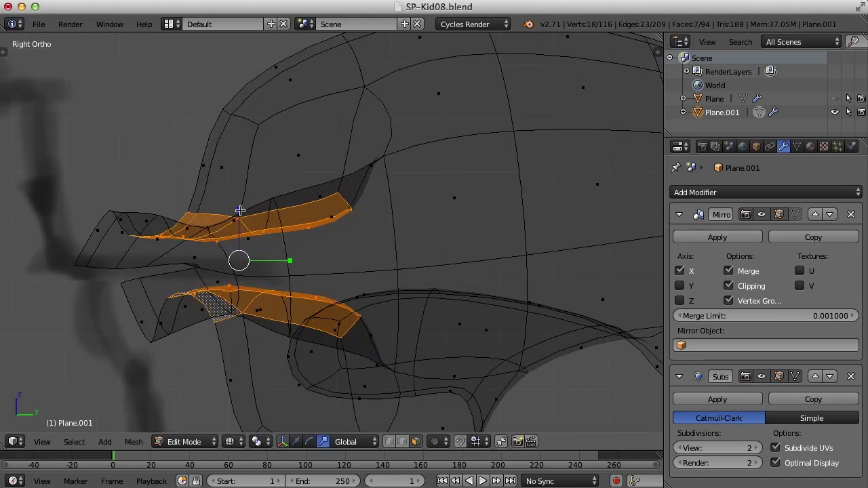
pyautogui.moveTo(241, 211); pyautogui.dragTo(238, 253)
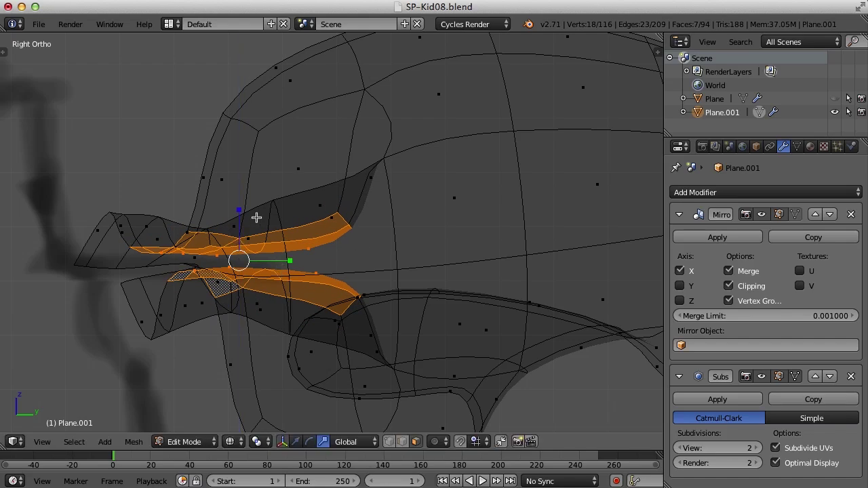
pyautogui.moveTo(240, 210); pyautogui.dragTo(239, 229)
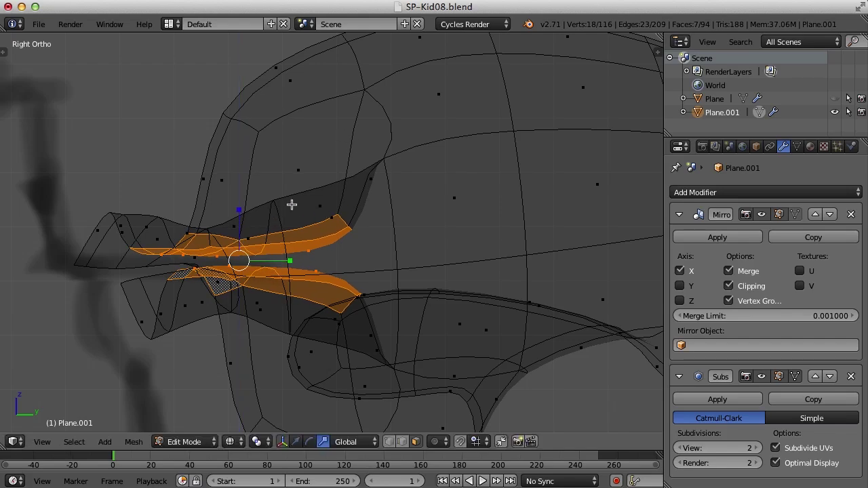
pyautogui.moveTo(282, 210)
pyautogui.mouseDown(button='middle')
pyautogui.moveTo(310, 226)
pyautogui.moveTo(341, 228)
pyautogui.moveTo(392, 285)
pyautogui.mouseUp(button='middle')
# Step: Select seven mouth-rim faces and raise them slightly in Right Ortho view
pyautogui.scroll(-4, 349, 234)
pyautogui.press('z')
pyautogui.rightClick(355, 259)
pyautogui.keyDown('shift'); pyautogui.rightClick(348, 283); pyautogui.keyUp('shift')
pyautogui.keyDown('shift'); pyautogui.rightClick(366, 308); pyautogui.keyUp('shift')
pyautogui.keyDown('shift'); pyautogui.rightClick(392, 333); pyautogui.keyUp('shift')
pyautogui.moveTo(391, 333)
pyautogui.mouseDown(button='middle')
pyautogui.moveTo(424, 285)
pyautogui.moveTo(411, 248)
pyautogui.mouseUp(button='middle')
pyautogui.press('z')
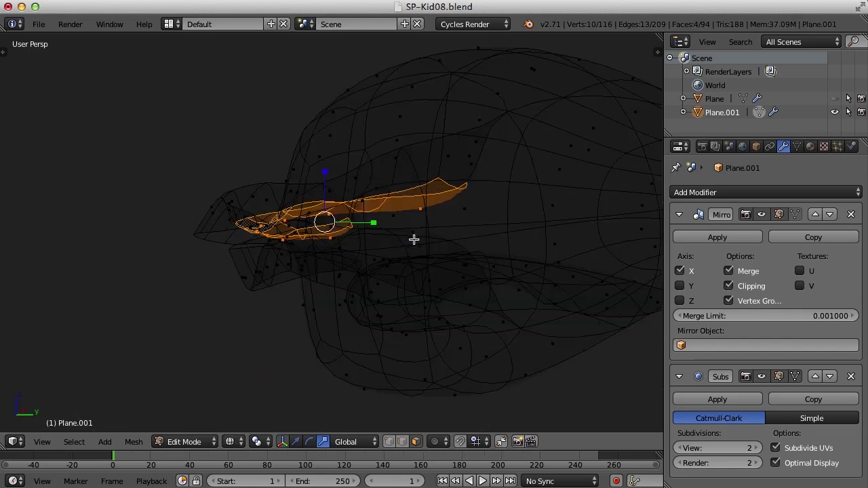
pyautogui.hotkey('ctrl', 'alt', 'g')
pyautogui.moveTo(407, 191); pyautogui.dragTo(410, 175, button='middle')
pyautogui.press('KP_3')
pyautogui.press('z')
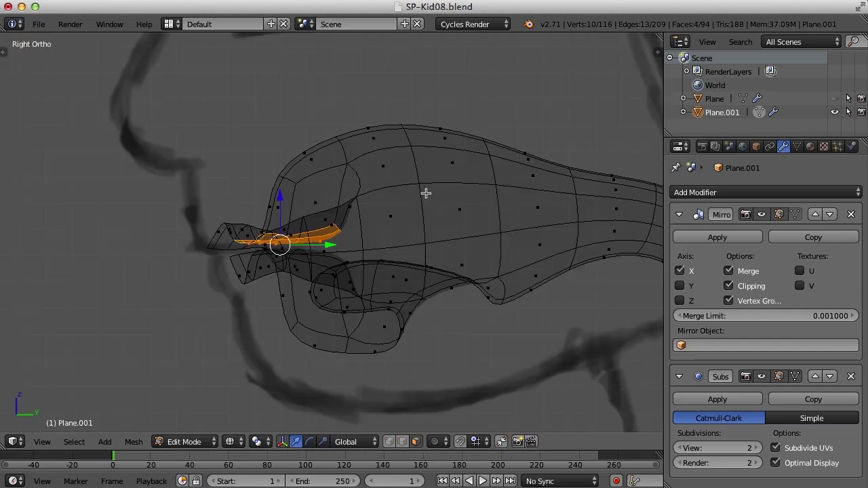
pyautogui.scroll(3, 425, 194)
pyautogui.moveTo(243, 204); pyautogui.dragTo(249, 176)
# Step: Select the top and middle inner-mouth faces and lower them along Z by -0.0855
pyautogui.moveTo(324, 306)
pyautogui.mouseDown(button='middle')
pyautogui.moveTo(339, 227)
pyautogui.moveTo(391, 148)
pyautogui.mouseUp(button='middle')
pyautogui.press('z')
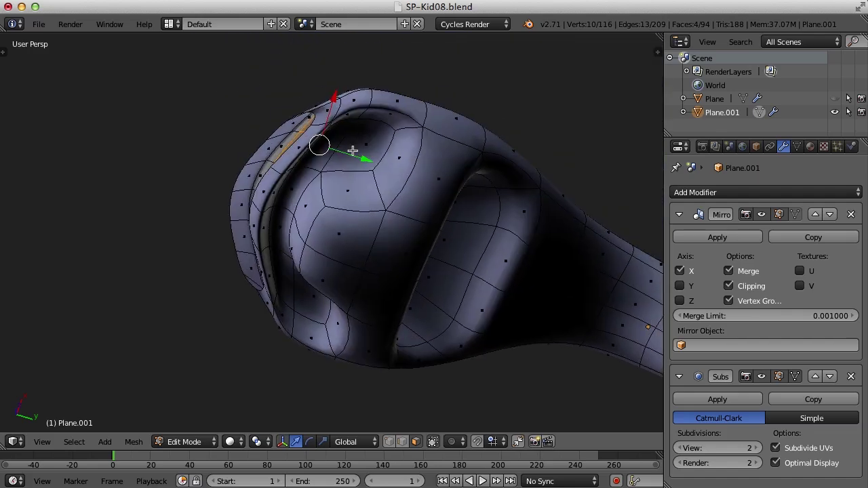
pyautogui.rightClick(351, 139)
pyautogui.keyDown('shift'); pyautogui.rightClick(285, 217); pyautogui.keyUp('shift')
pyautogui.moveTo(405, 195); pyautogui.dragTo(391, 273, button='middle')
pyautogui.press('KP_3')
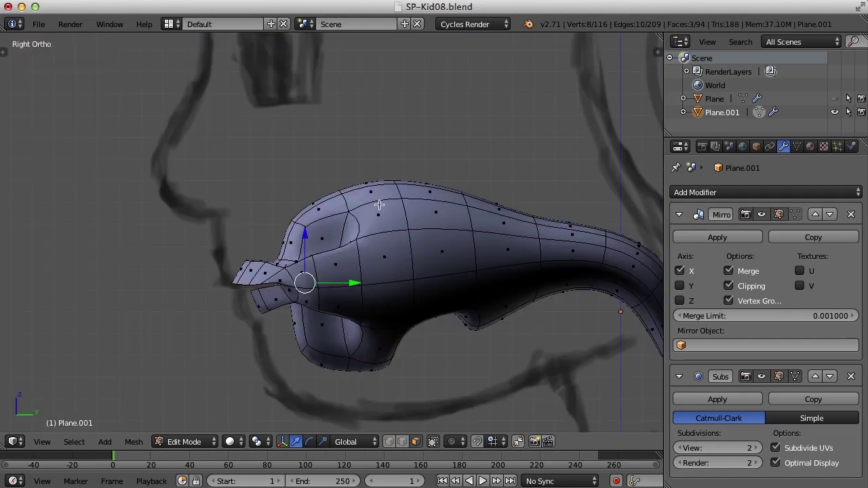
pyautogui.scroll(4, 349, 252)
pyautogui.press('z')
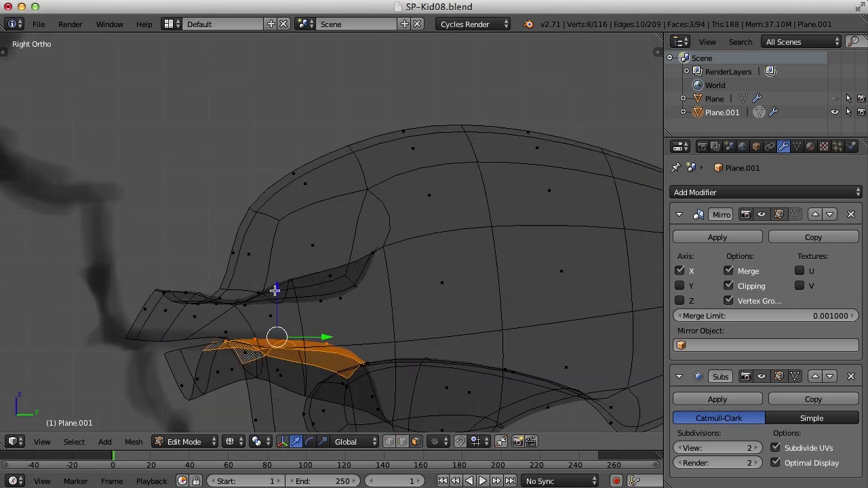
pyautogui.keyDown('shift'); pyautogui.moveTo(275, 290); pyautogui.dragTo(318, 201, button='middle'); pyautogui.keyUp('shift')
pyautogui.press('g')
pyautogui.press('z')
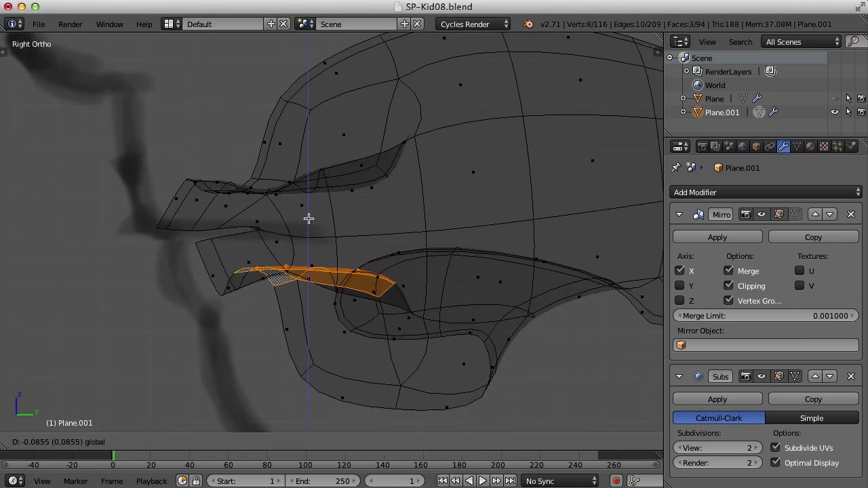
pyautogui.click(310, 218)
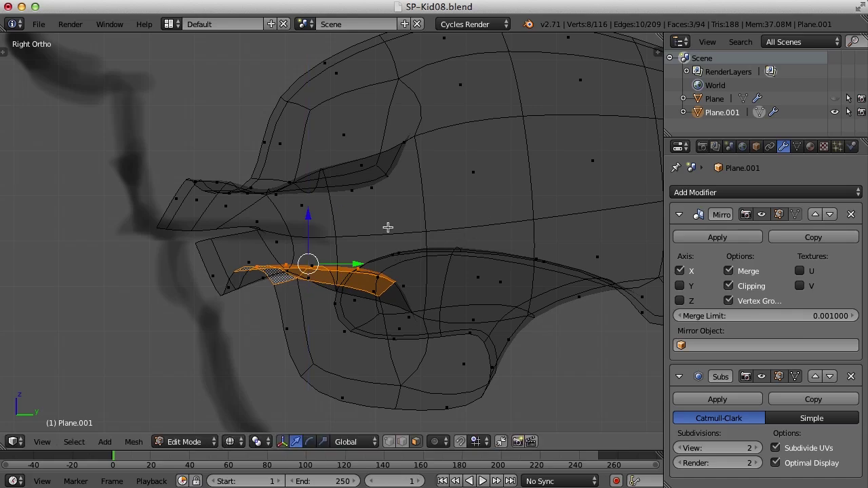
# Step: Return to solid shading and deselect all faces
pyautogui.moveTo(375, 225)
pyautogui.mouseDown(button='middle')
pyautogui.moveTo(405, 231)
pyautogui.moveTo(394, 233)
pyautogui.moveTo(416, 258)
pyautogui.moveTo(450, 248)
pyautogui.moveTo(446, 262)
pyautogui.moveTo(436, 249)
pyautogui.mouseUp(button='middle')
pyautogui.press('z')
pyautogui.scroll(-5, 401, 241)
pyautogui.press('a')
pyautogui.moveTo(461, 287); pyautogui.dragTo(441, 240, button='middle')
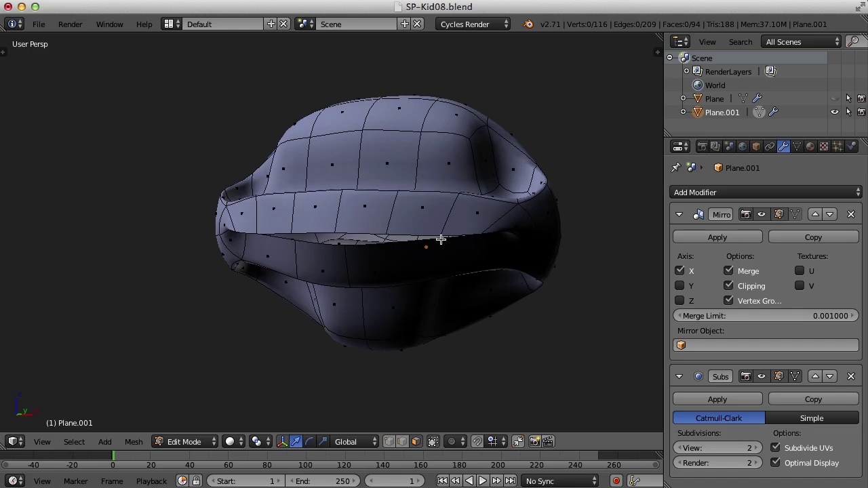
# Step: Delete the middle face loop of Plane.001, leaving the mesh with 87 faces
pyautogui.keyDown('alt'); pyautogui.rightClick(395, 231); pyautogui.keyUp('alt')
pyautogui.moveTo(394, 230); pyautogui.dragTo(470, 298, button='middle')
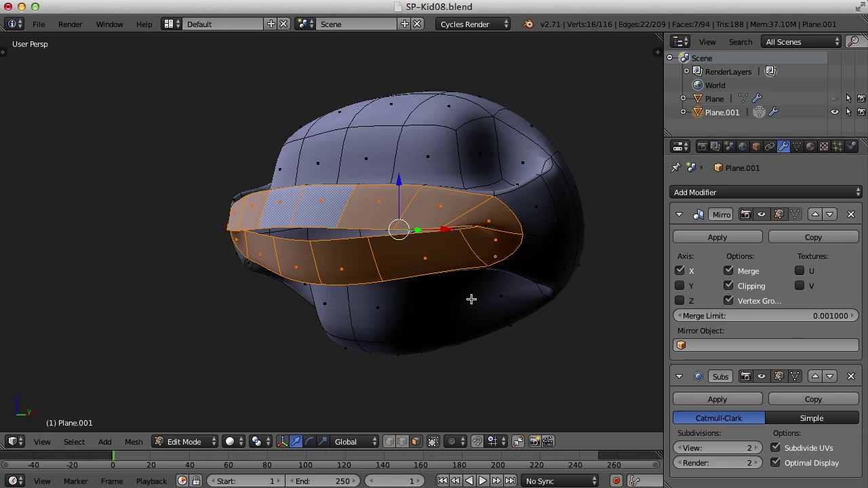
pyautogui.press('x')
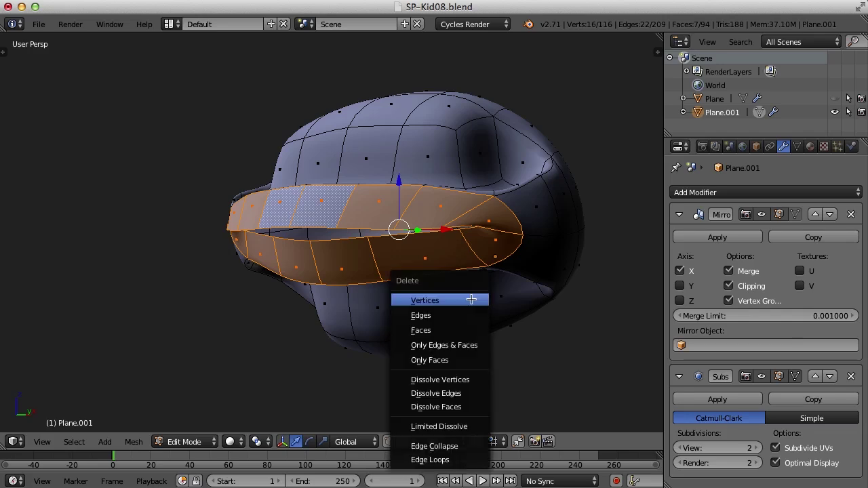
pyautogui.click(442, 330)
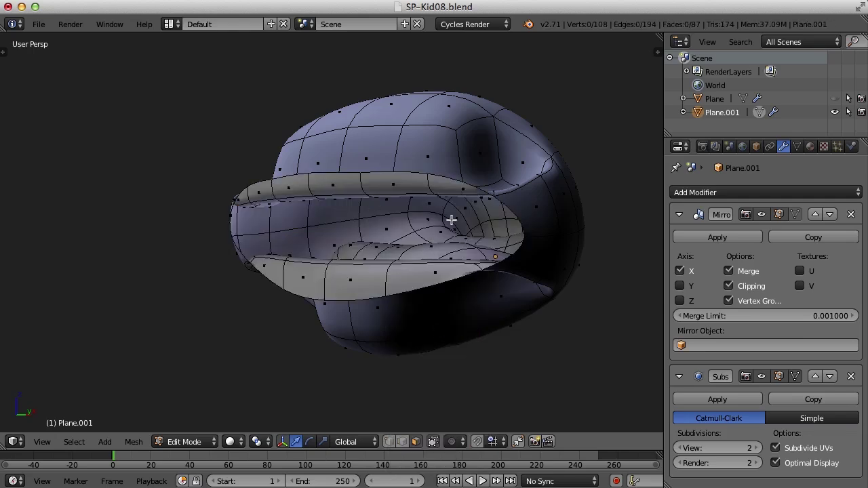
# Step: Select a face on the right lip and switch to vertex selection
pyautogui.moveTo(419, 247); pyautogui.dragTo(452, 292, button='middle')
pyautogui.rightClick(526, 287)
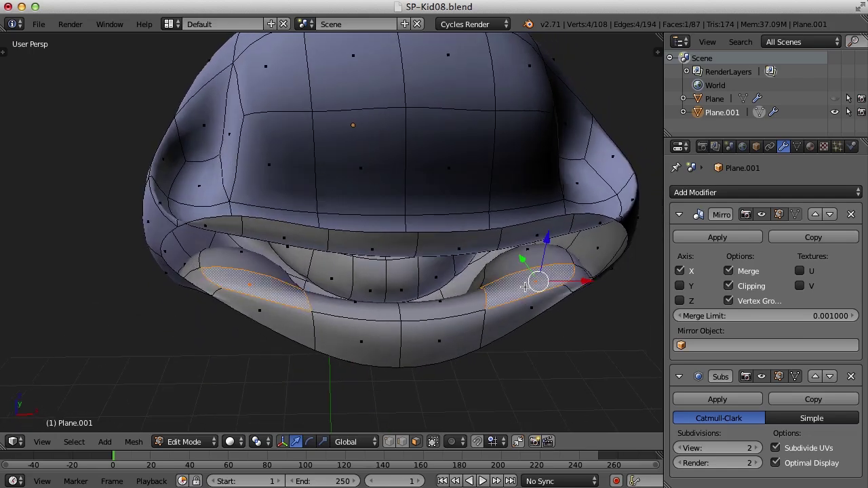
pyautogui.hotkey('ctrl', 'Tab')
pyautogui.press('Up')
pyautogui.press('Up')
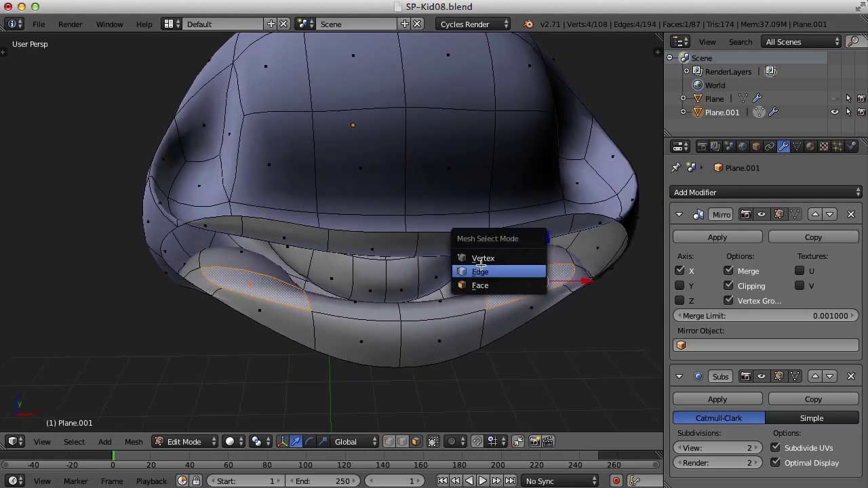
pyautogui.press('Return')
# Step: Slide the lip-corner vertex outward along X, then deselect it
pyautogui.rightClick(478, 285)
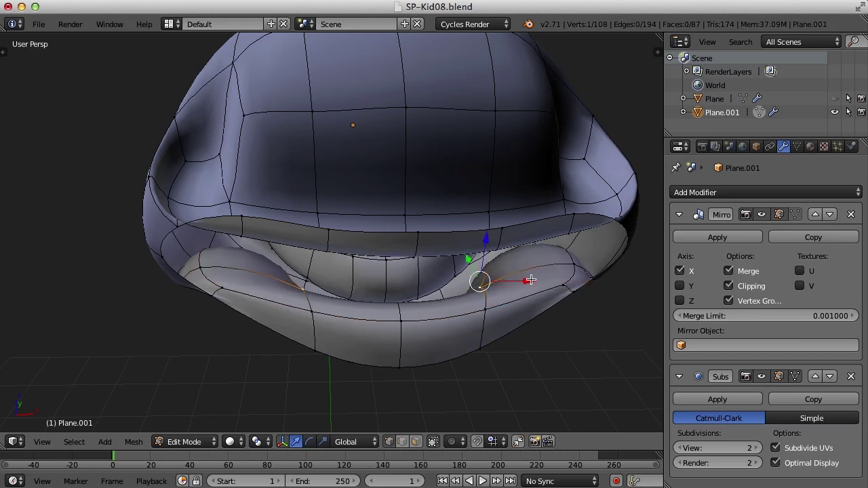
pyautogui.moveTo(530, 280); pyautogui.dragTo(536, 270)
pyautogui.moveTo(586, 292); pyautogui.dragTo(633, 261, button='middle')
pyautogui.scroll(-3, 431, 268)
pyautogui.press('a')
pyautogui.moveTo(431, 268); pyautogui.dragTo(438, 266, button='middle')
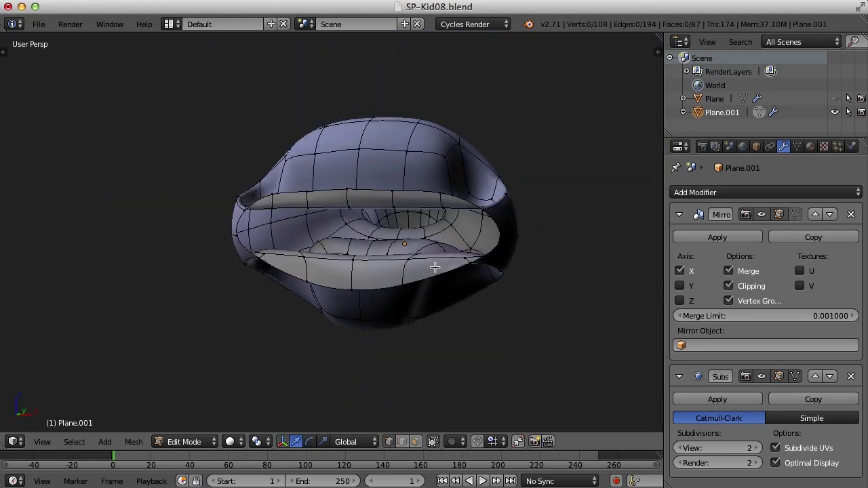
# Step: Return to Object Mode, zoom out, deselect everything and show a narrowed Tool Shelf
pyautogui.press('Tab')
pyautogui.scroll(-2, 428, 274)
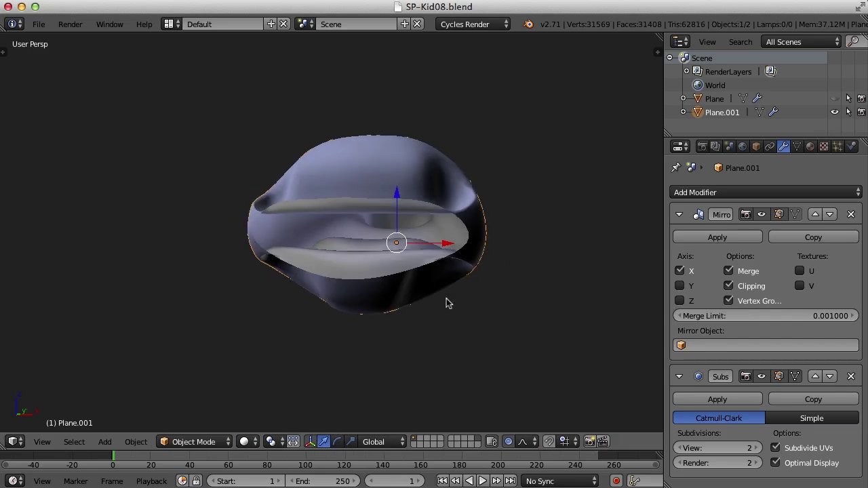
pyautogui.scroll(-6, 446, 302)
pyautogui.keyDown('shift'); pyautogui.moveTo(442, 308); pyautogui.dragTo(450, 196, button='middle'); pyautogui.keyUp('shift')
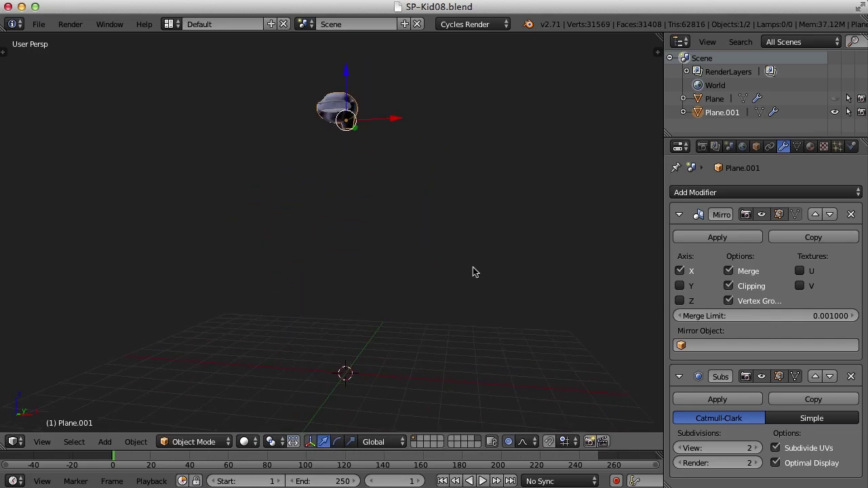
pyautogui.press('a')
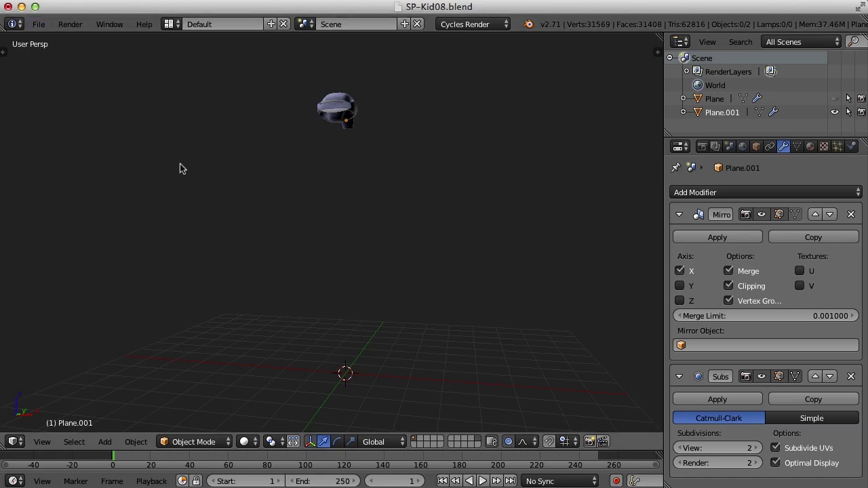
pyautogui.press('t')
pyautogui.moveTo(182, 166); pyautogui.dragTo(150, 168)
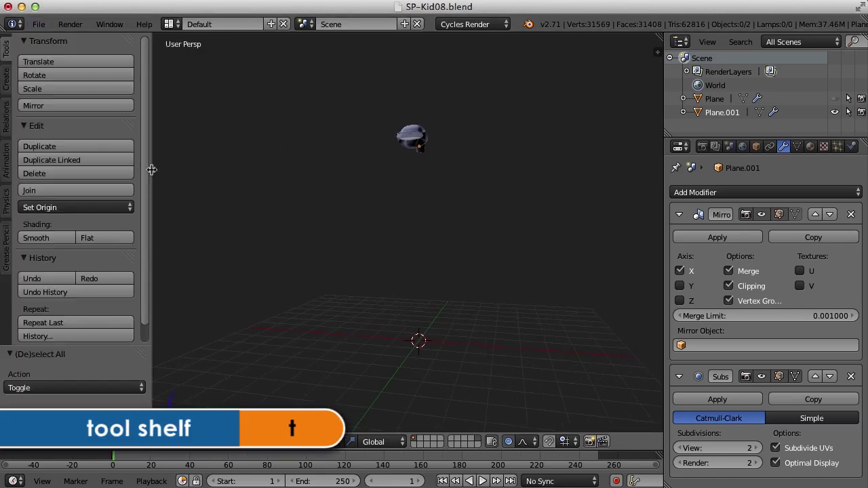
# Step: Add a cube from the Create tab's primitive list
pyautogui.click(6, 78)
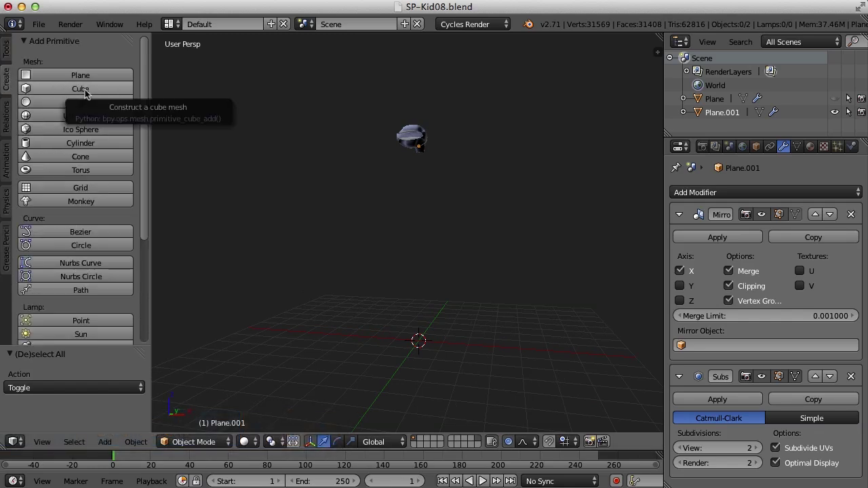
pyautogui.click(80, 89)
pyautogui.scroll(5, 447, 292)
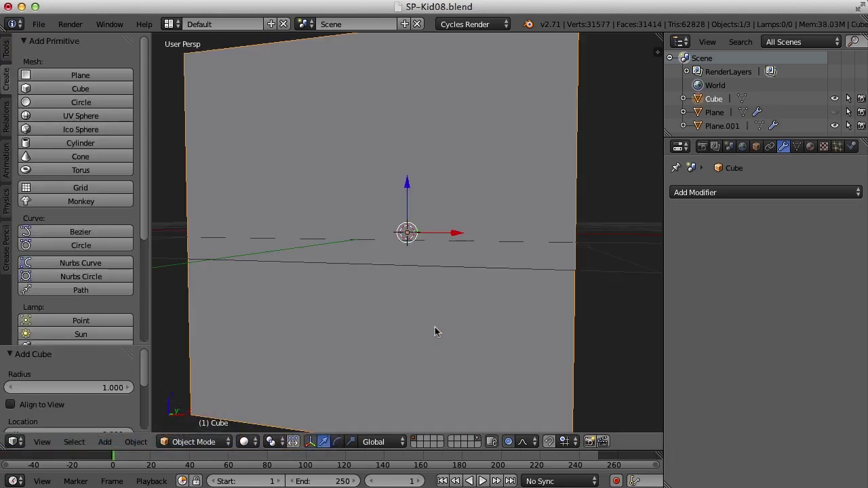
pyautogui.scroll(-3, 475, 217)
pyautogui.moveTo(485, 194); pyautogui.dragTo(477, 229, button='middle')
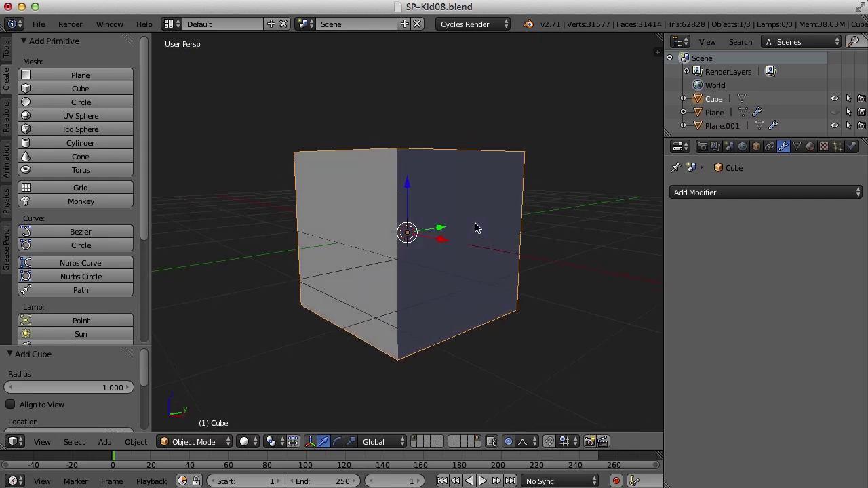
# Step: Flatten the cube along one axis into a slab and scale it uniformly to 0.777
pyautogui.hotkey('ctrl', 'alt', 's')
pyautogui.moveTo(444, 232); pyautogui.dragTo(416, 235)
pyautogui.moveTo(407, 284); pyautogui.dragTo(466, 285, button='middle')
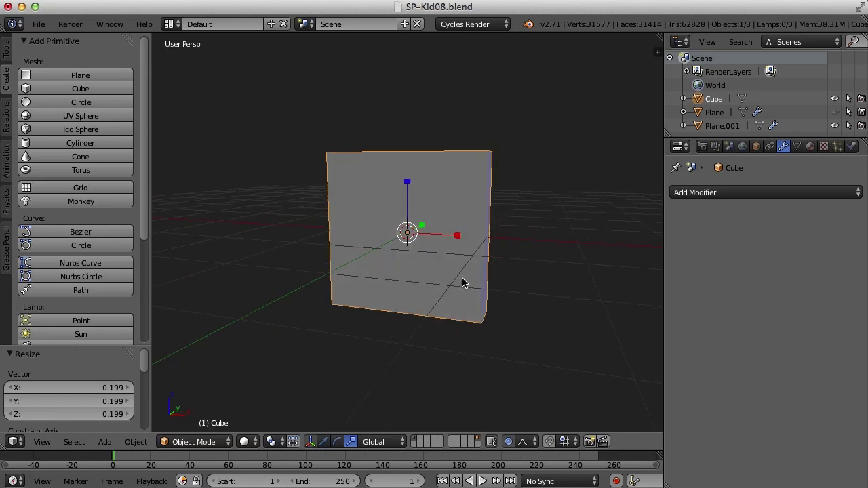
pyautogui.press('s')
pyautogui.click(448, 238)
pyautogui.moveTo(463, 246); pyautogui.dragTo(436, 264, button='middle')
# Step: Cut one centred horizontal edge loop through the middle of the slab
pyautogui.press('Tab')
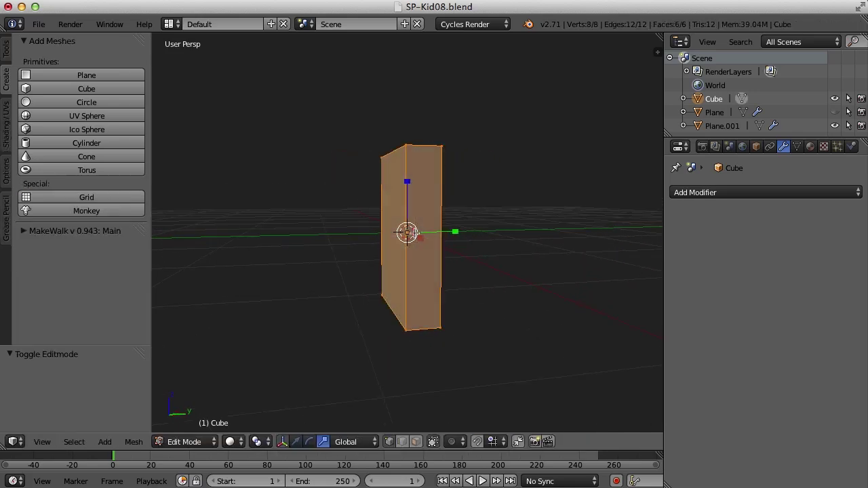
pyautogui.press('a')
pyautogui.hotkey('ctrl', 'r')
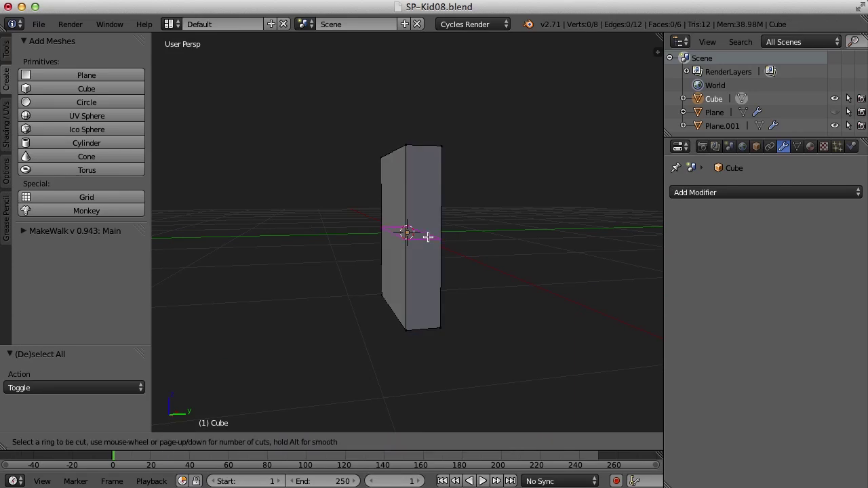
pyautogui.click(423, 241)
pyautogui.rightClick(428, 243)
pyautogui.press('a')
pyautogui.press('z')
pyautogui.moveTo(534, 275)
pyautogui.mouseDown(button='middle')
pyautogui.moveTo(603, 276)
pyautogui.moveTo(598, 206)
pyautogui.mouseUp(button='middle')
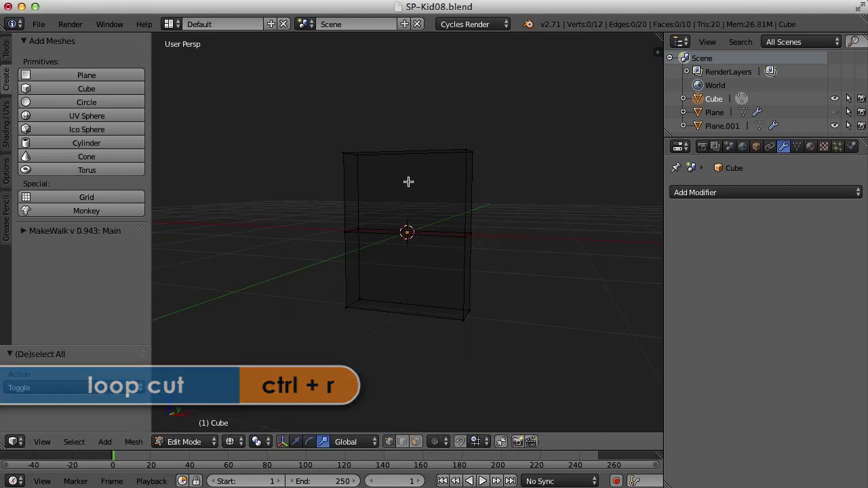
# Step: Add a Subdivision Surface modifier with on-cage, Optimal Display and 2 view subdivisions
pyautogui.click(750, 192)
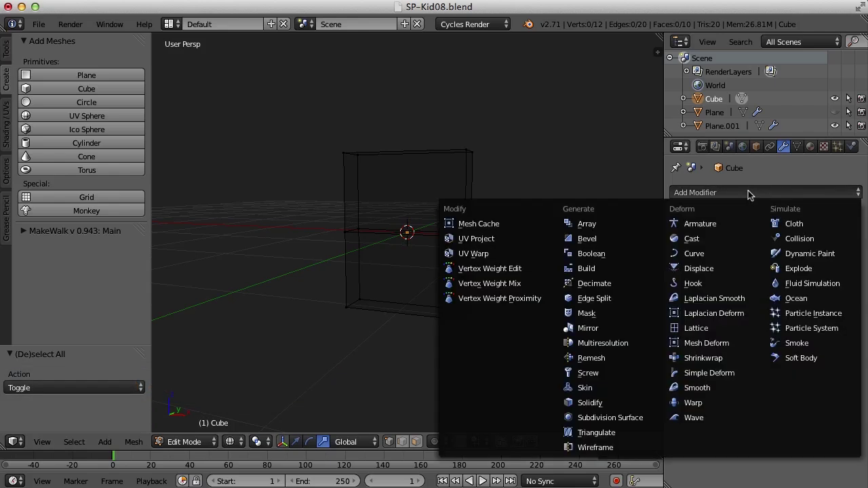
pyautogui.click(638, 419)
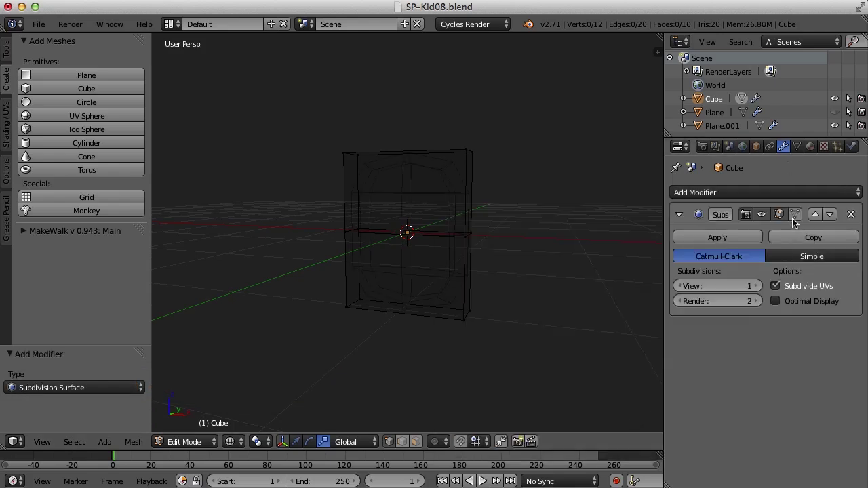
pyautogui.click(795, 214)
pyautogui.click(776, 300)
pyautogui.click(758, 287)
# Step: Scale the slab's top edges up to 1.292, then back down to 0.740
pyautogui.moveTo(550, 295); pyautogui.dragTo(572, 291, button='middle')
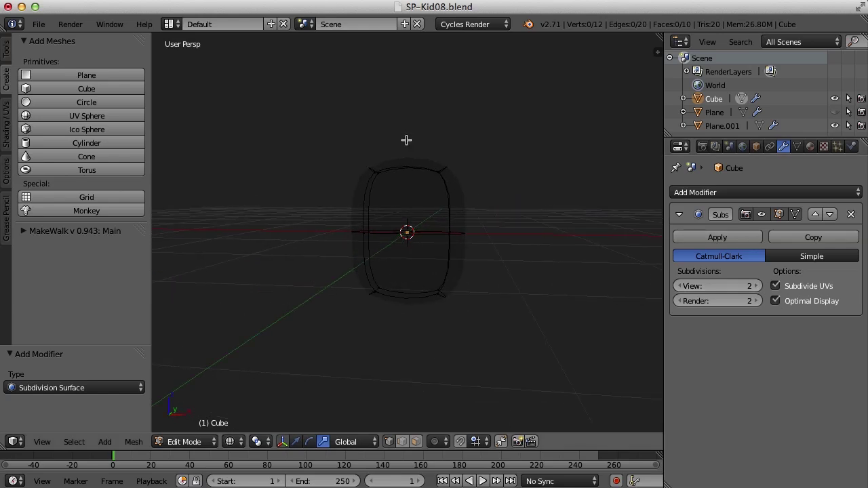
pyautogui.moveTo(355, 133)
pyautogui.keyDown('ctrl'); pyautogui.mouseDown()
pyautogui.moveTo(400, 191)
pyautogui.moveTo(490, 145)
pyautogui.moveTo(473, 132)
pyautogui.moveTo(361, 192)
pyautogui.moveTo(541, 122)
pyautogui.moveTo(326, 82)
pyautogui.mouseUp(); pyautogui.keyUp('ctrl')
pyautogui.press('a')
pyautogui.press('s')
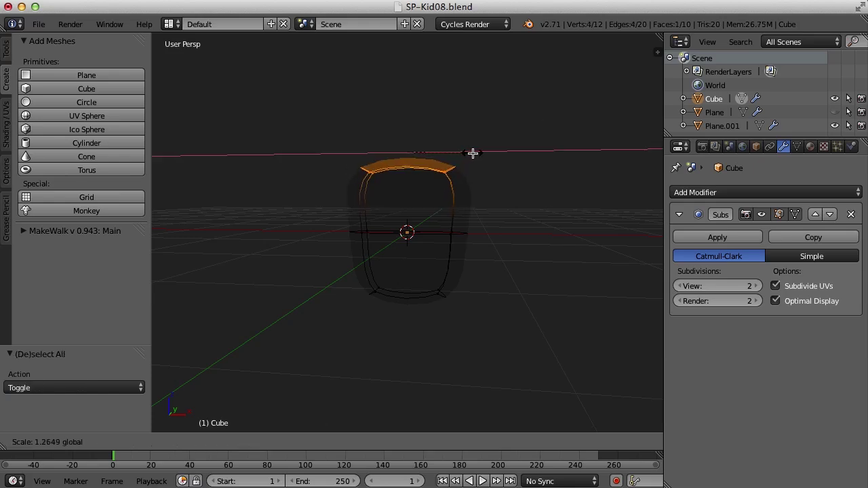
pyautogui.click(475, 152)
pyautogui.press('s')
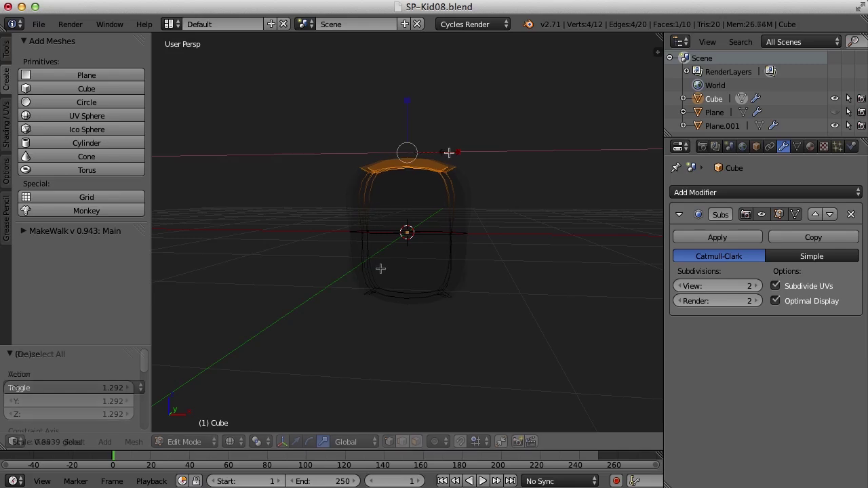
pyautogui.click(449, 159)
# Step: Select the tooth's bottom face and scale it along the Y axis
pyautogui.moveTo(571, 254); pyautogui.dragTo(440, 249, button='middle')
pyautogui.press('a')
pyautogui.scroll(2, 418, 239)
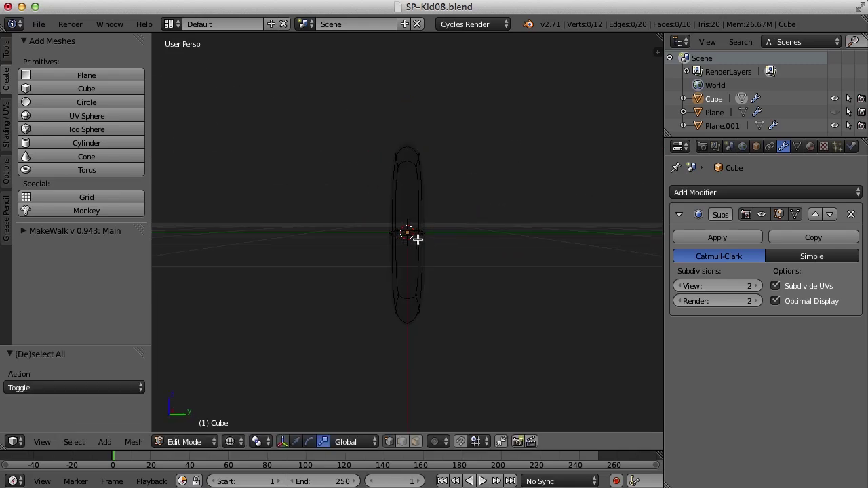
pyautogui.moveTo(376, 209)
pyautogui.keyDown('ctrl'); pyautogui.mouseDown()
pyautogui.moveTo(435, 252)
pyautogui.moveTo(421, 213)
pyautogui.moveTo(445, 235)
pyautogui.moveTo(438, 235)
pyautogui.mouseUp(); pyautogui.keyUp('ctrl')
pyautogui.hotkey('ctrl', 'space')
pyautogui.press('a')
pyautogui.moveTo(398, 297)
pyautogui.keyDown('ctrl'); pyautogui.mouseDown()
pyautogui.moveTo(448, 393)
pyautogui.moveTo(431, 297)
pyautogui.mouseUp(); pyautogui.keyUp('ctrl')
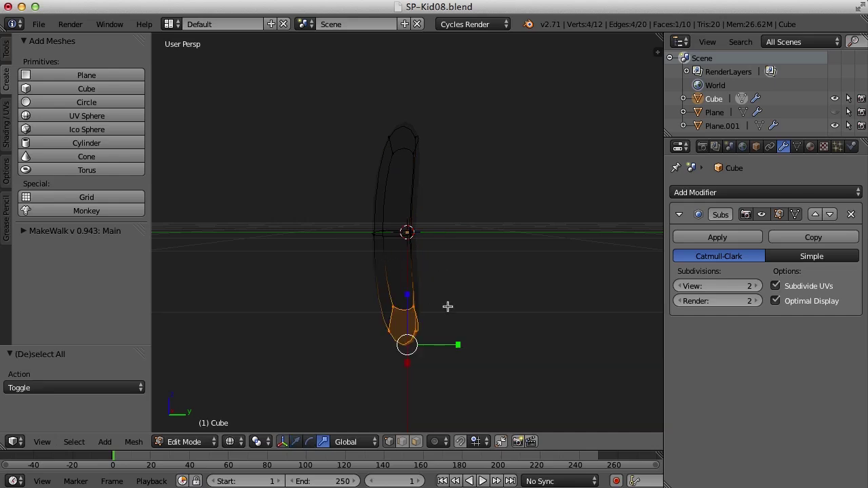
pyautogui.press('s')
pyautogui.press('y')
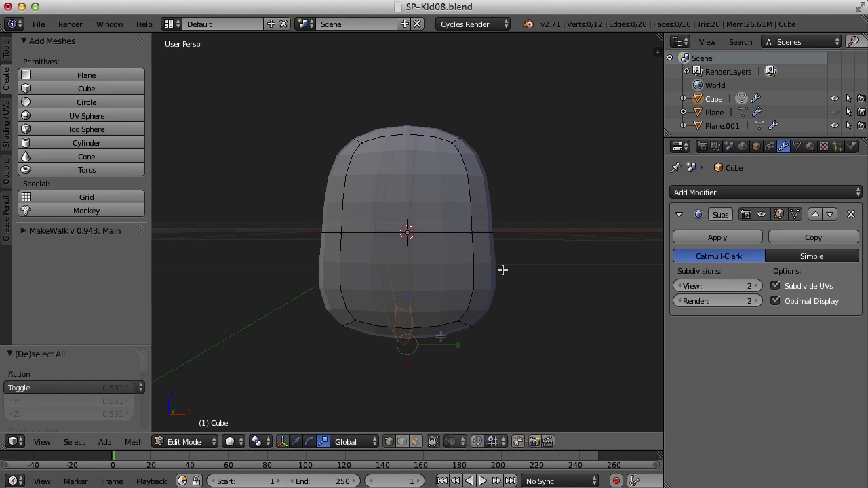
pyautogui.moveTo(502, 270); pyautogui.dragTo(398, 307, button='middle')
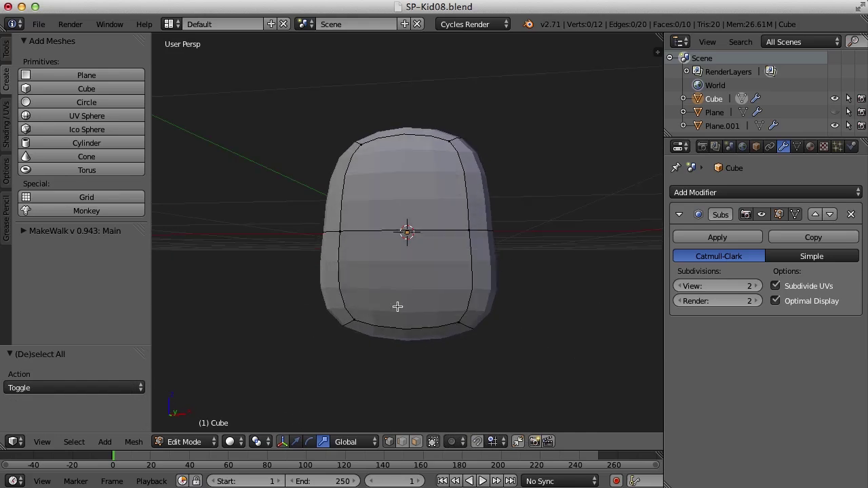
pyautogui.moveTo(425, 341); pyautogui.dragTo(427, 316, button='middle')
# Step: In face select mode, shrink the tooth's bottom face to about 0.892
pyautogui.hotkey('ctrl', 'Tab')
pyautogui.click(420, 345)
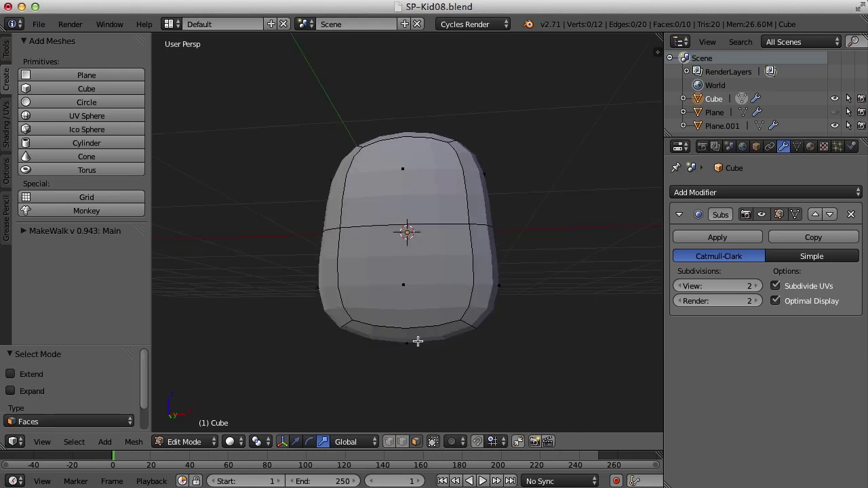
pyautogui.rightClick(480, 336)
pyautogui.press('s')
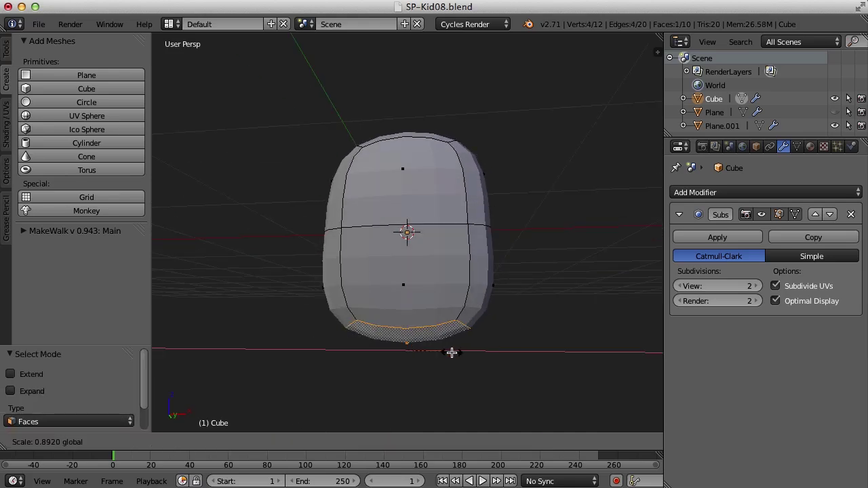
pyautogui.click(461, 349)
pyautogui.press('a')
pyautogui.moveTo(531, 297); pyautogui.dragTo(539, 272, button='middle')
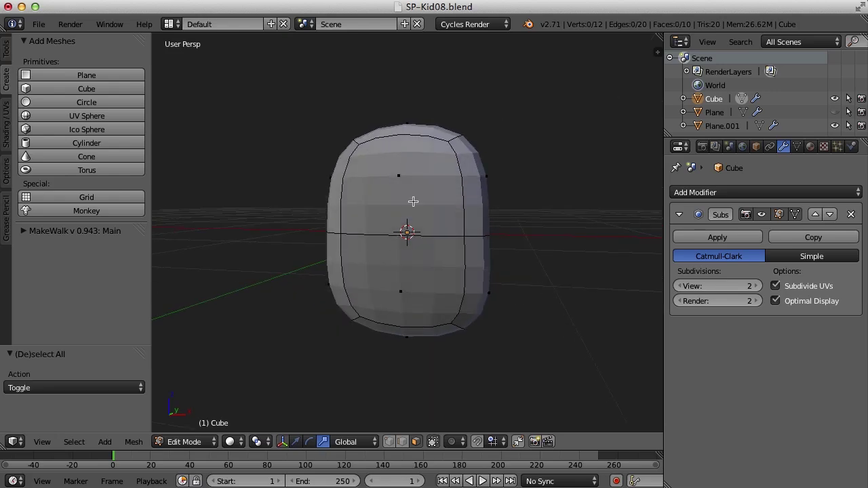
# Step: Return to Object Mode and apply Smooth shading to the tooth
pyautogui.press('Tab')
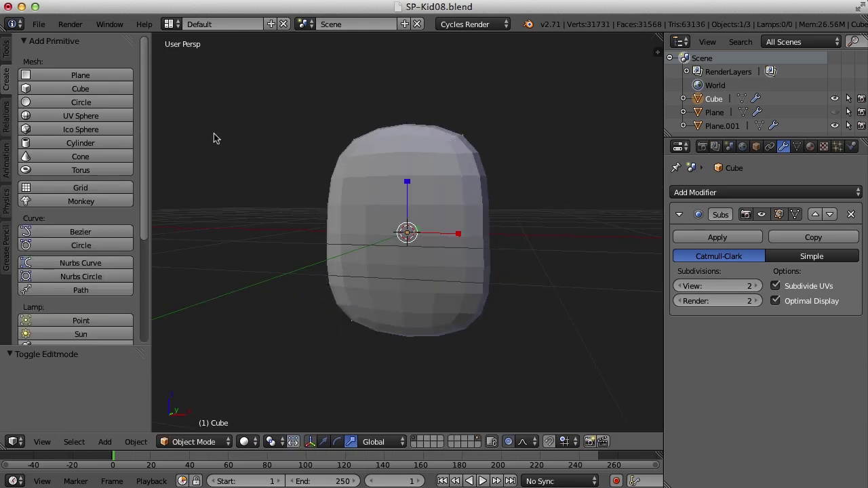
pyautogui.click(6, 51)
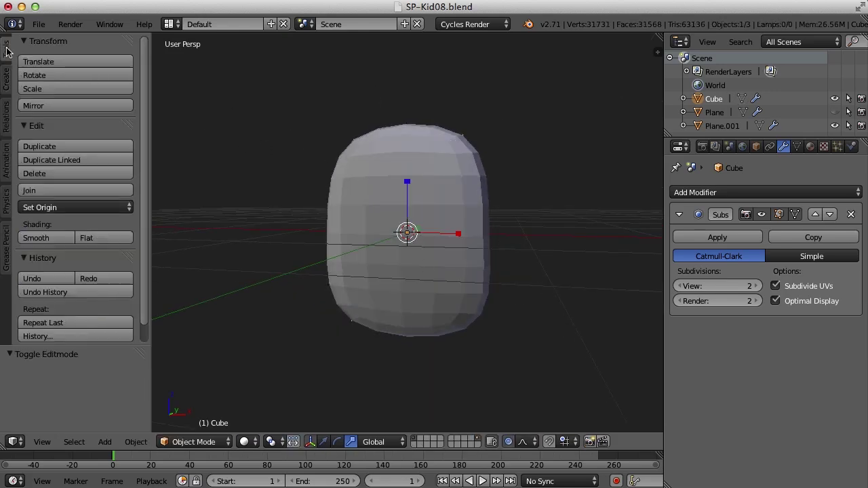
pyautogui.click(54, 239)
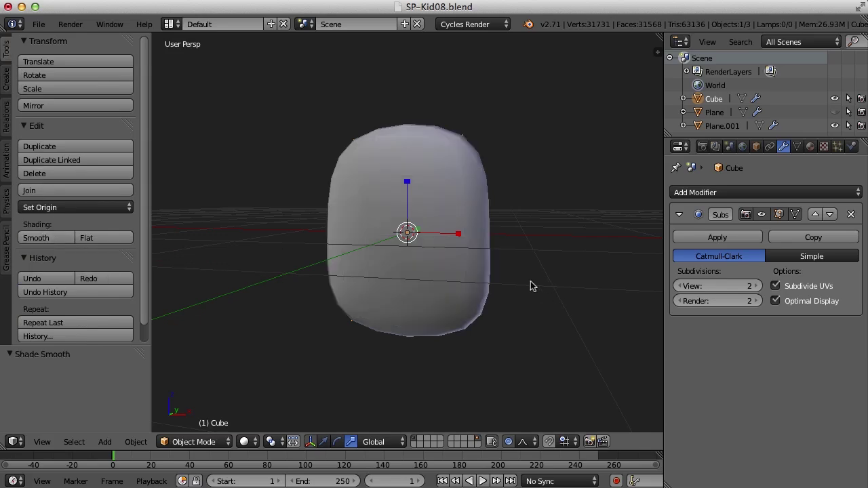
# Step: Scale the tooth to 0.630 and move it along Y into the mouth
pyautogui.scroll(-3, 522, 284)
pyautogui.moveTo(516, 280)
pyautogui.mouseDown(button='middle')
pyautogui.moveTo(624, 380)
pyautogui.moveTo(430, 277)
pyautogui.moveTo(491, 278)
pyautogui.mouseUp(button='middle')
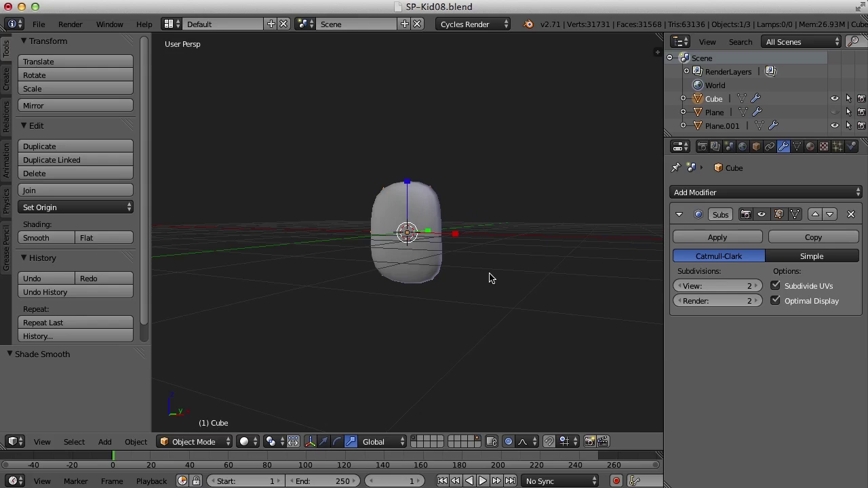
pyautogui.press('s')
pyautogui.click(354, 196)
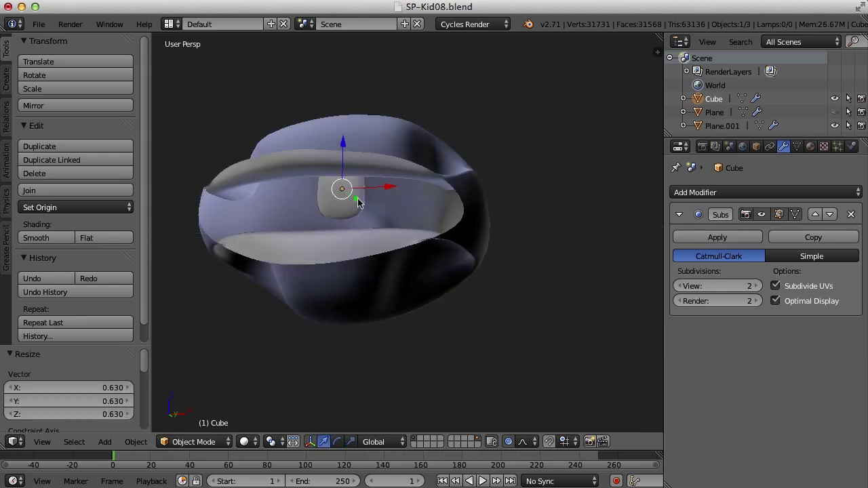
pyautogui.moveTo(354, 199); pyautogui.dragTo(290, 212)
# Step: Rescale the tooth to 0.649 and lower it slightly along Z
pyautogui.moveTo(475, 180); pyautogui.dragTo(498, 223, button='middle')
pyautogui.hotkey('ctrl', 'alt', 's')
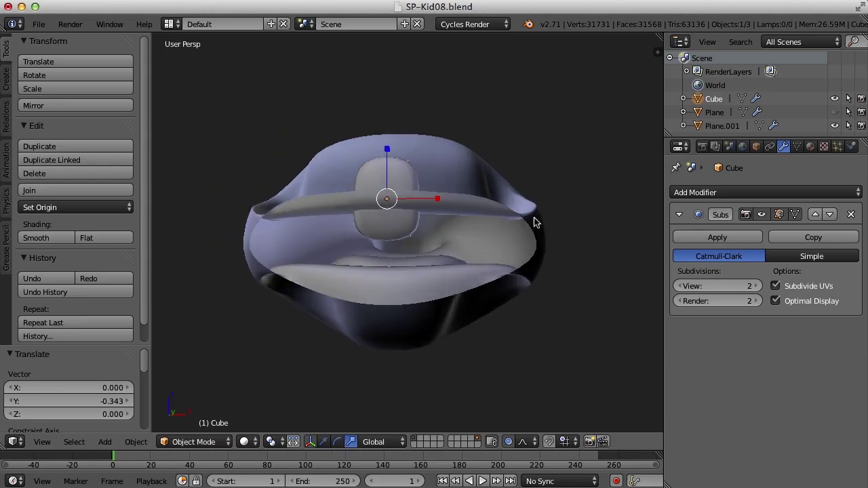
pyautogui.press('s')
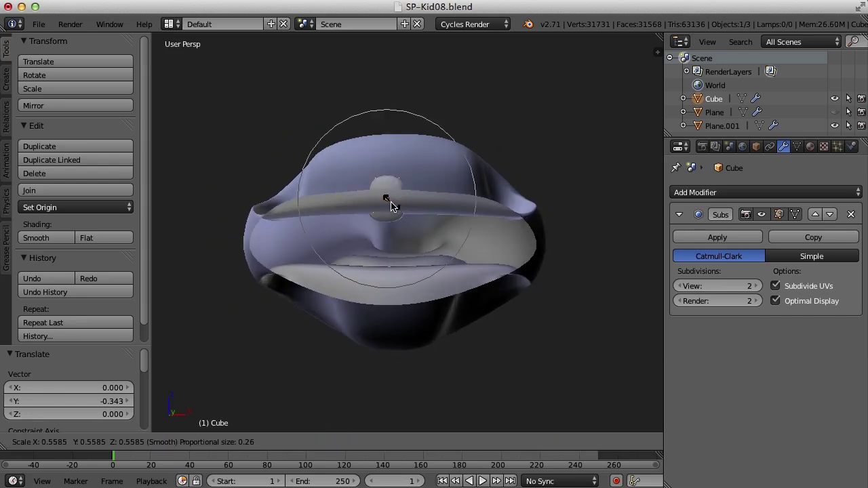
pyautogui.click(392, 207)
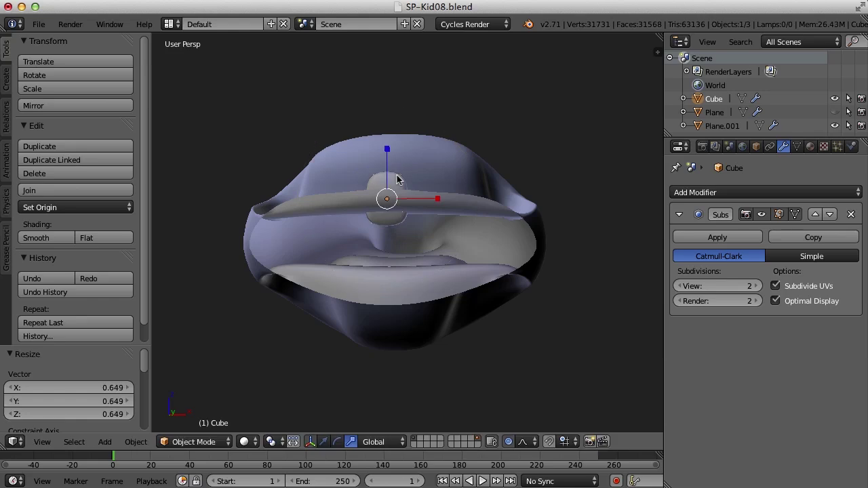
pyautogui.hotkey('ctrl', 'alt', 'g')
pyautogui.moveTo(392, 156); pyautogui.dragTo(392, 183)
# Step: Nudge the tooth slightly along Y and rescale it to 0.65
pyautogui.moveTo(516, 217); pyautogui.dragTo(478, 252, button='middle')
pyautogui.scroll(3, 536, 215)
pyautogui.moveTo(447, 231); pyautogui.dragTo(434, 237)
pyautogui.moveTo(435, 236); pyautogui.dragTo(527, 232, button='middle')
pyautogui.press('s')
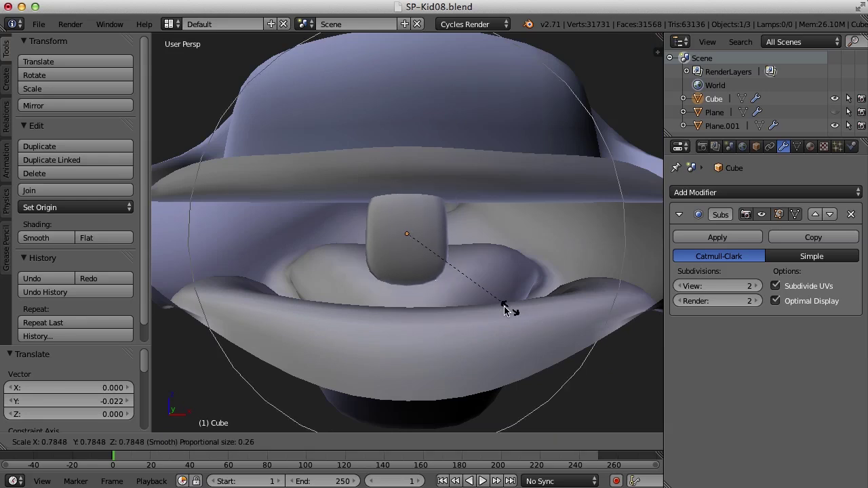
pyautogui.write('.6560')
pyautogui.press('Return')
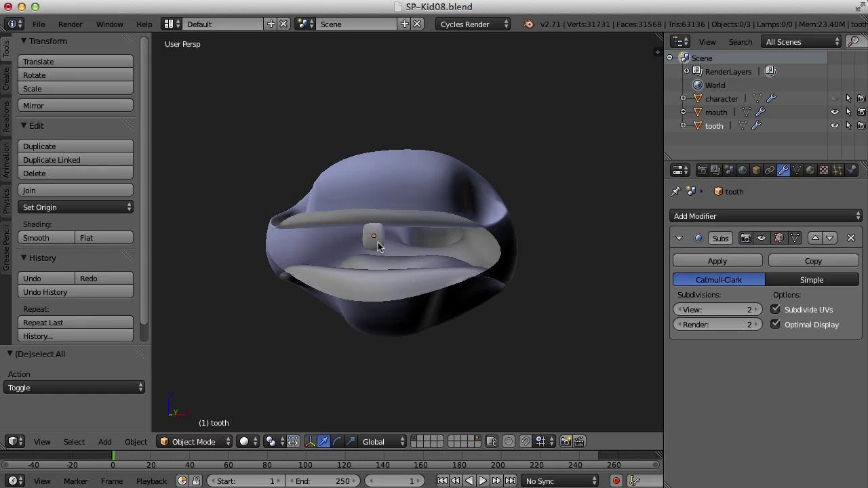
pyautogui.scroll(2, 456, 282)
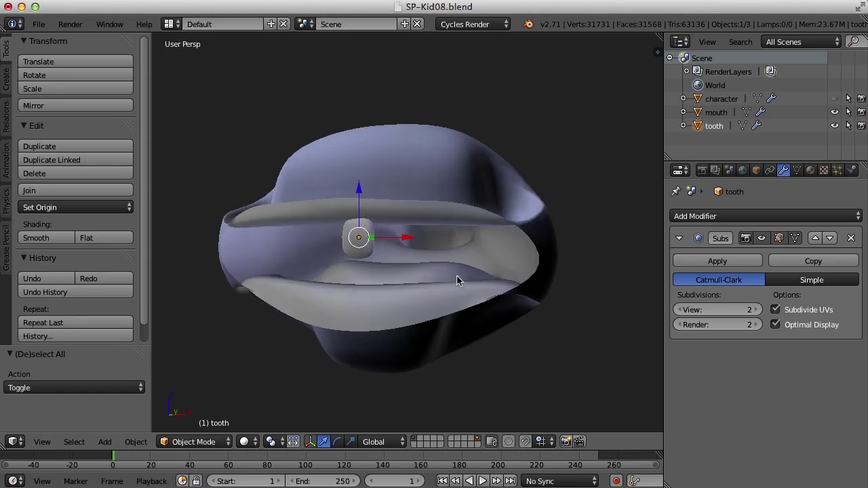
# Step: Duplicate the tooth and slide the copy along X beside the first
pyautogui.hotkey('shift', 'd')
pyautogui.rightClick(418, 279)
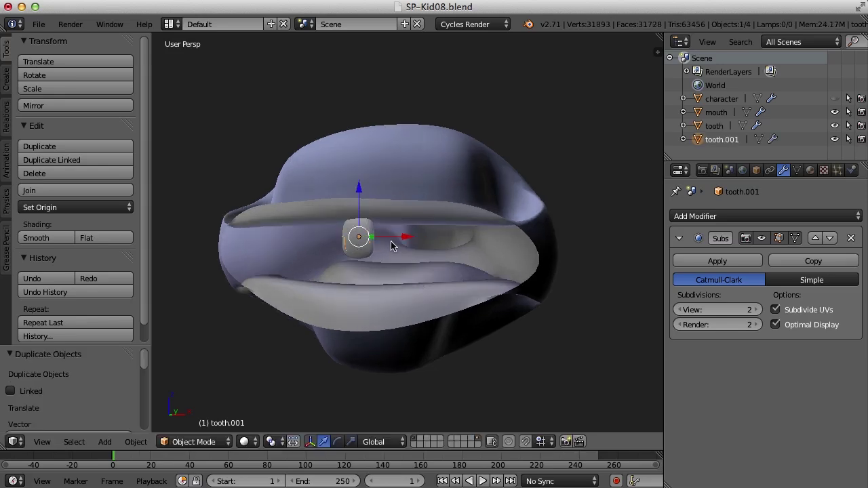
pyautogui.press('g')
pyautogui.press('x')
pyautogui.click(439, 244)
pyautogui.moveTo(439, 244); pyautogui.dragTo(439, 281, button='middle')
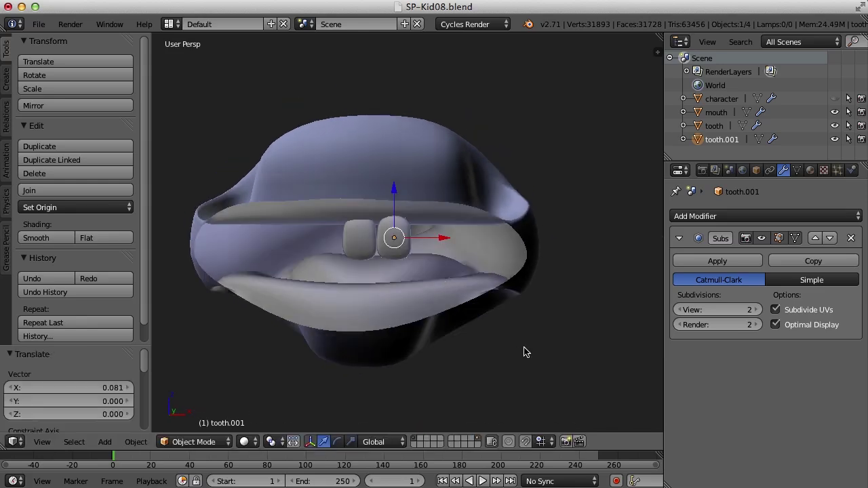
# Step: Scale the second tooth to 0.837, reposition it along X, then adjust to 0.990
pyautogui.press('s')
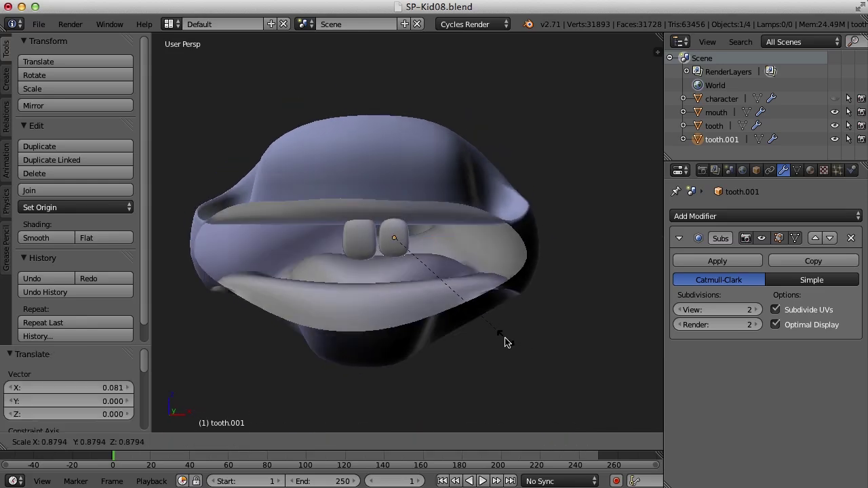
pyautogui.click(500, 340)
pyautogui.click(442, 236)
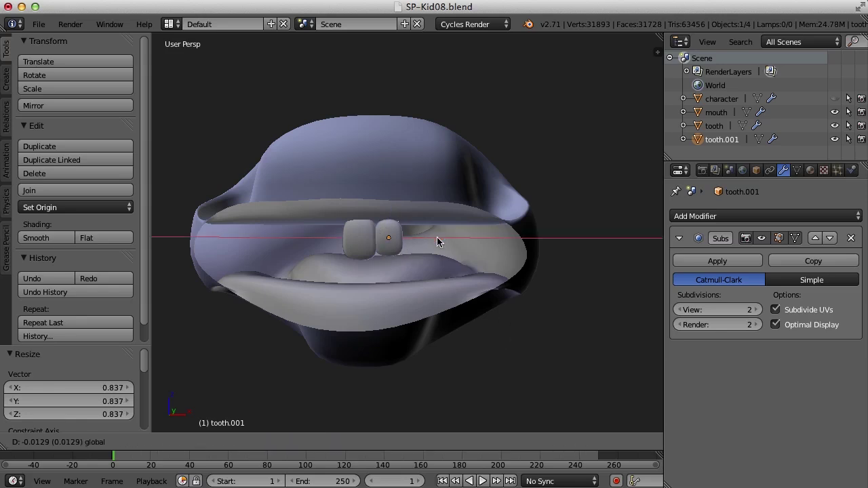
pyautogui.click(440, 238)
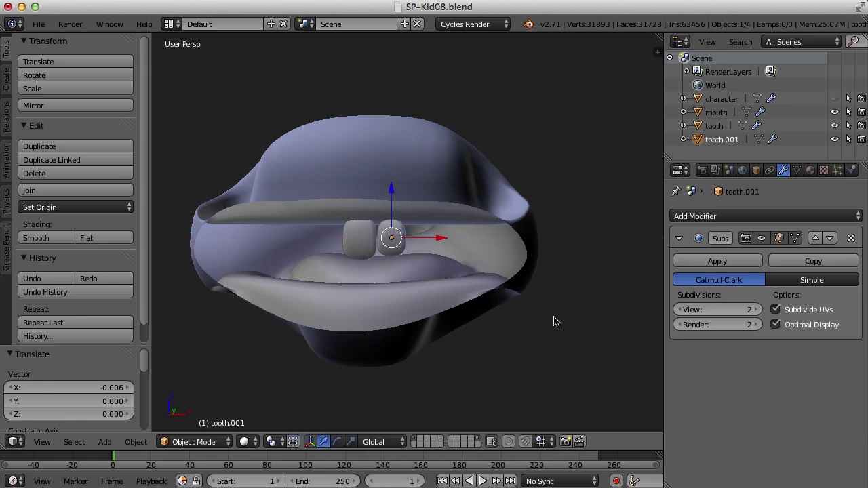
pyautogui.moveTo(558, 322)
pyautogui.mouseDown(button='middle')
pyautogui.moveTo(439, 319)
pyautogui.moveTo(540, 310)
pyautogui.moveTo(502, 317)
pyautogui.moveTo(420, 177)
pyautogui.mouseUp(button='middle')
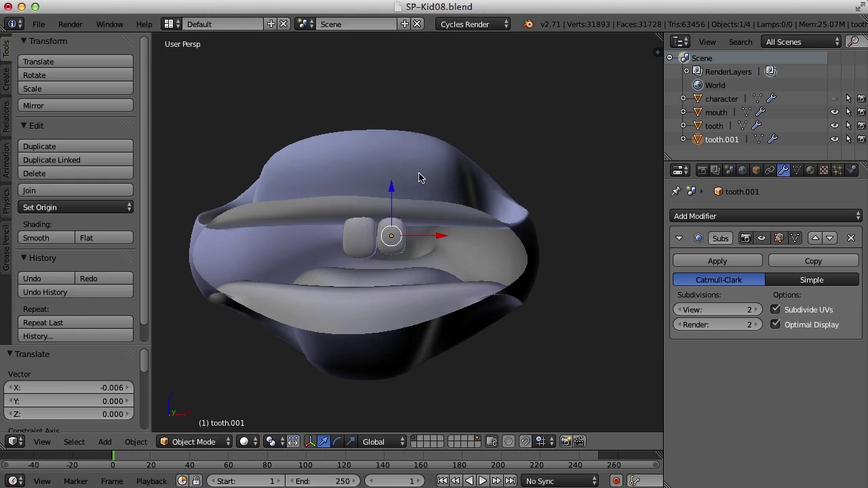
pyautogui.press('s')
pyautogui.click(459, 281)
# Step: Duplicate the second tooth and slide the third copy along X beside the others
pyautogui.hotkey('shift', 'd')
pyautogui.rightClick(461, 274)
pyautogui.moveTo(441, 234); pyautogui.dragTo(479, 238)
pyautogui.scroll(4, 429, 284)
# Step: Taper the third tooth's bottom face to 0.401 for a pointed canine tip
pyautogui.press('Tab')
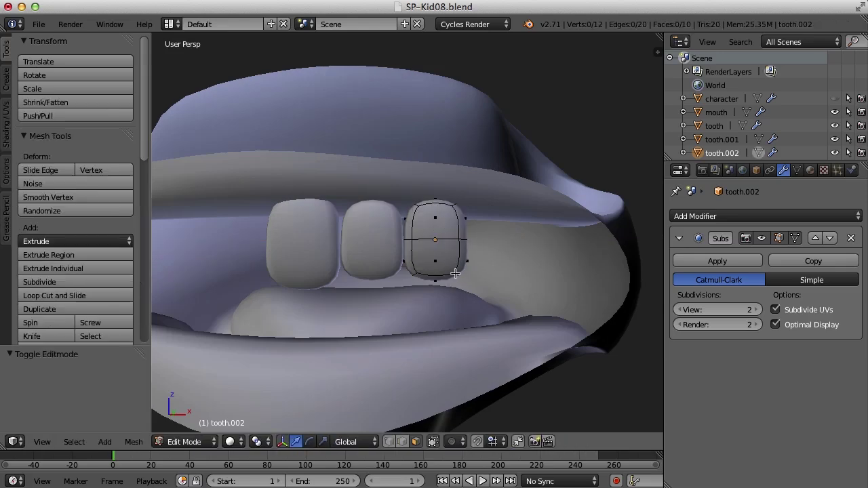
pyautogui.moveTo(455, 270); pyautogui.dragTo(456, 257, button='middle')
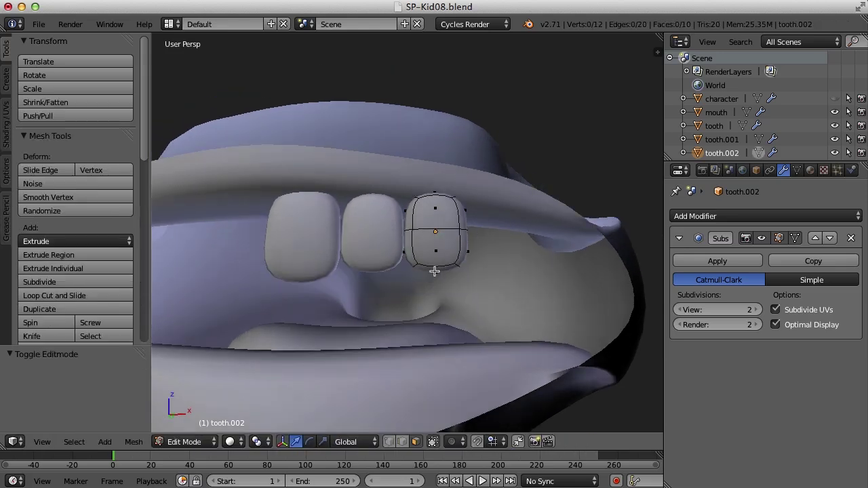
pyautogui.rightClick(435, 272)
pyautogui.press('s')
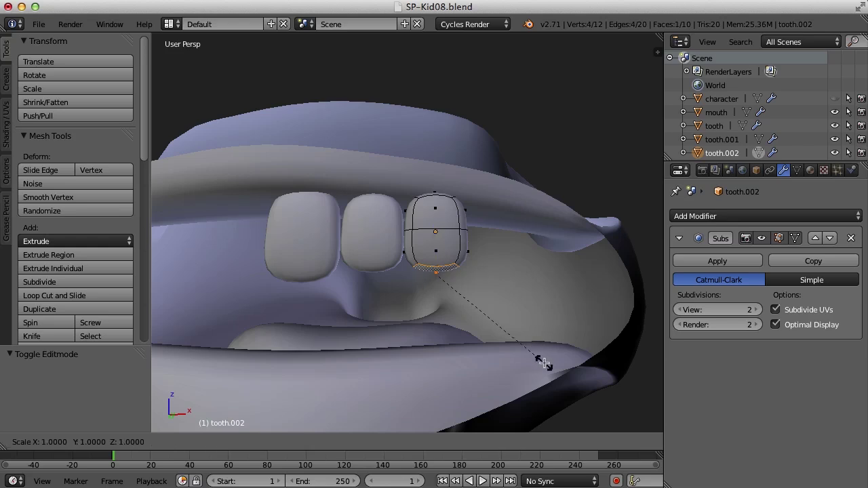
pyautogui.click(465, 324)
pyautogui.moveTo(465, 325); pyautogui.dragTo(457, 273, button='middle')
pyautogui.press('a')
pyautogui.press('Tab')
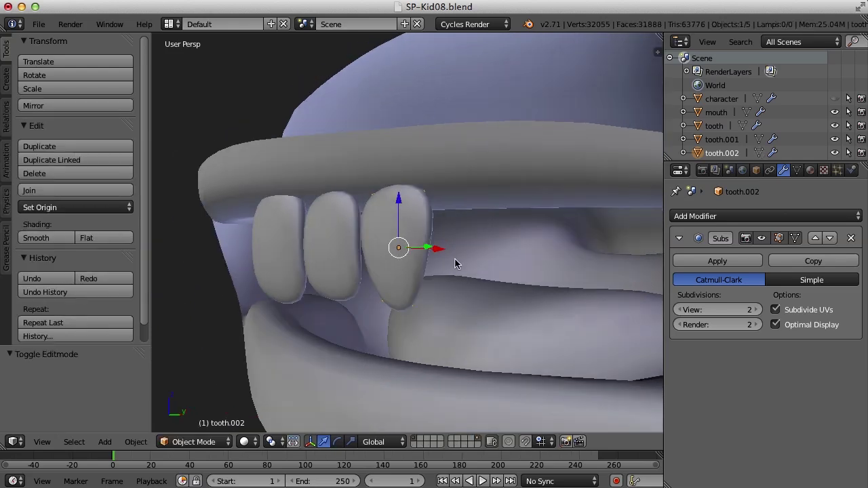
# Step: Stretch the third tooth taller, narrow it slightly along X and nudge it sideways
pyautogui.hotkey('ctrl', 'alt', 's')
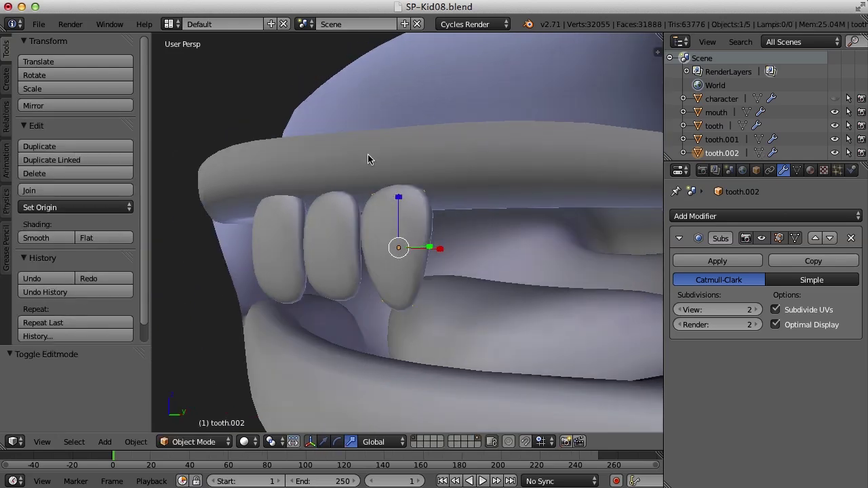
pyautogui.moveTo(399, 196); pyautogui.dragTo(398, 192)
pyautogui.moveTo(396, 235); pyautogui.dragTo(444, 237, button='middle')
pyautogui.moveTo(494, 257); pyautogui.dragTo(475, 253)
pyautogui.hotkey('ctrl', 'alt', 'g')
pyautogui.moveTo(411, 300); pyautogui.dragTo(419, 157, button='middle')
# Step: Tilt the leftmost tooth about 6.6 degrees to follow the gum curve
pyautogui.rightClick(358, 181)
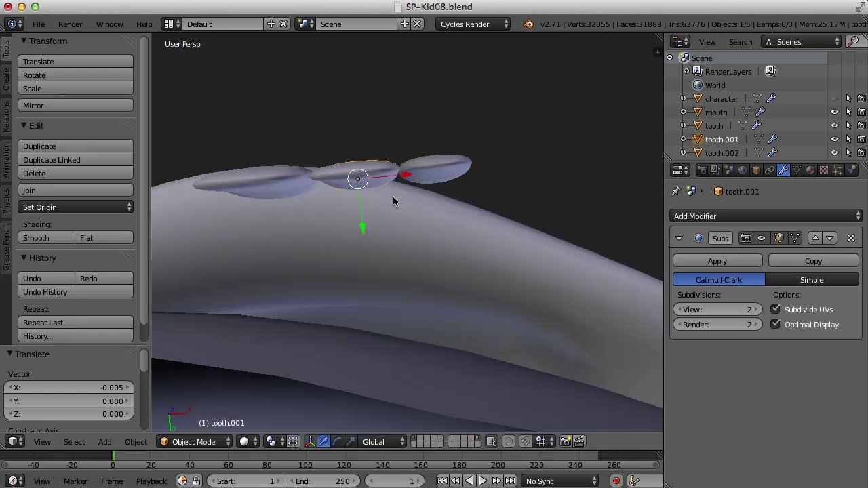
pyautogui.moveTo(394, 198); pyautogui.dragTo(308, 184, button='middle')
pyautogui.rightClick(270, 160)
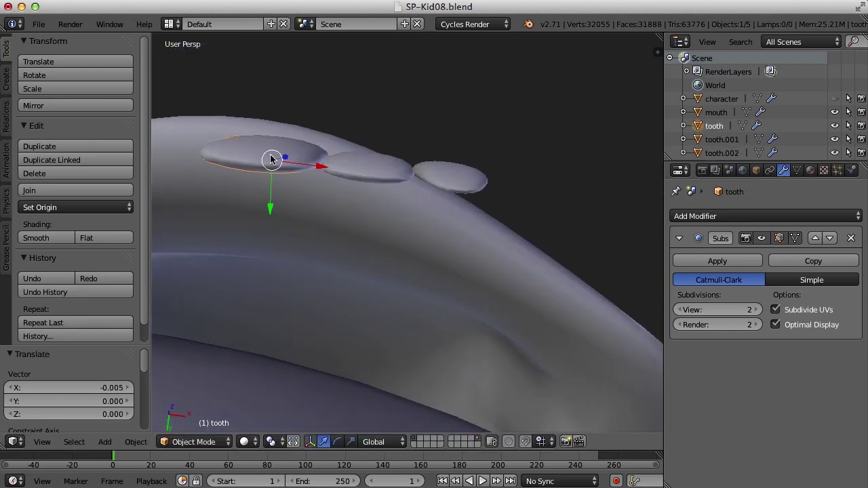
pyautogui.scroll(5, 270, 160)
pyautogui.scroll(-6, 374, 294)
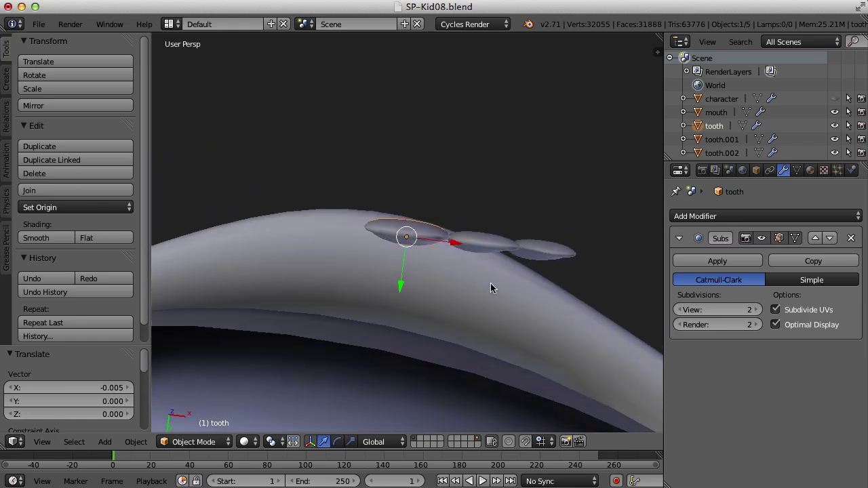
pyautogui.hotkey('ctrl', 'space')
pyautogui.moveTo(445, 273); pyautogui.dragTo(398, 290)
pyautogui.hotkey('ctrl', 'space')
# Step: With Local orientation, lower tooth.001 and tooth.002 along their local Y axes
pyautogui.rightClick(481, 245)
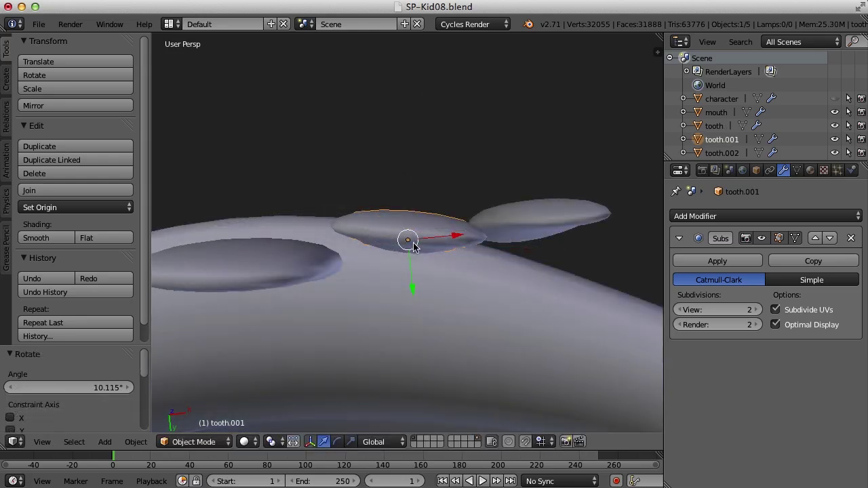
pyautogui.hotkey('alt', 'space')
pyautogui.click(404, 263)
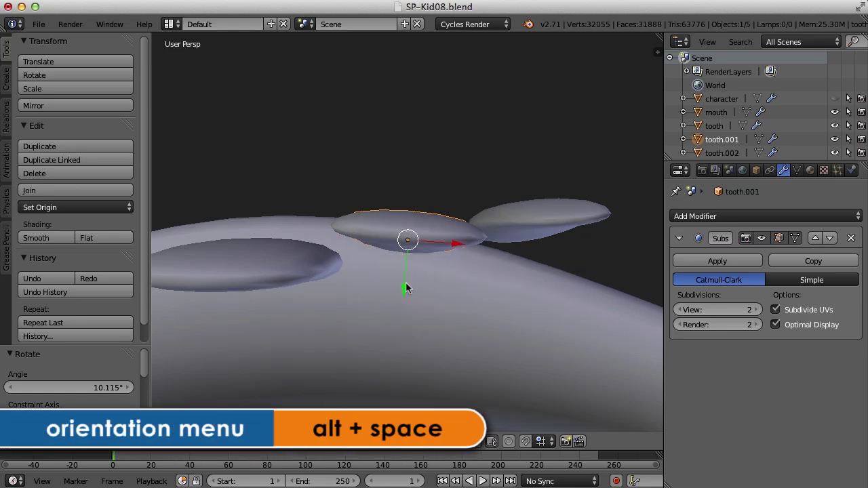
pyautogui.moveTo(406, 288); pyautogui.dragTo(409, 324)
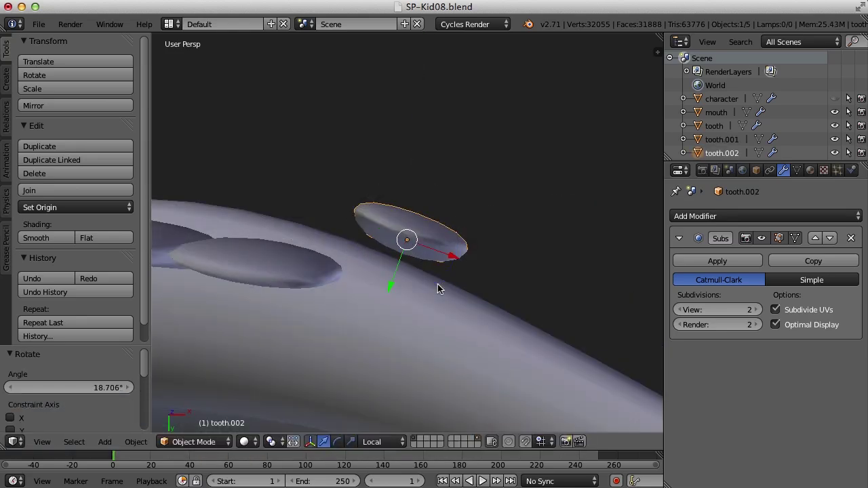
pyautogui.moveTo(388, 288); pyautogui.dragTo(391, 362)
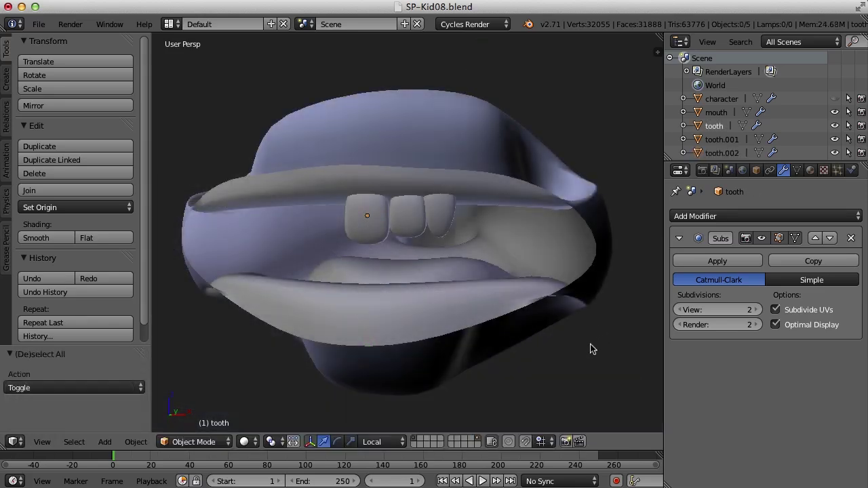
pyautogui.moveTo(588, 350)
pyautogui.mouseDown(button='middle')
pyautogui.moveTo(551, 345)
pyautogui.moveTo(587, 349)
pyautogui.mouseUp(button='middle')
pyautogui.moveTo(525, 337); pyautogui.dragTo(523, 281, button='middle')
pyautogui.rightClick(454, 234)
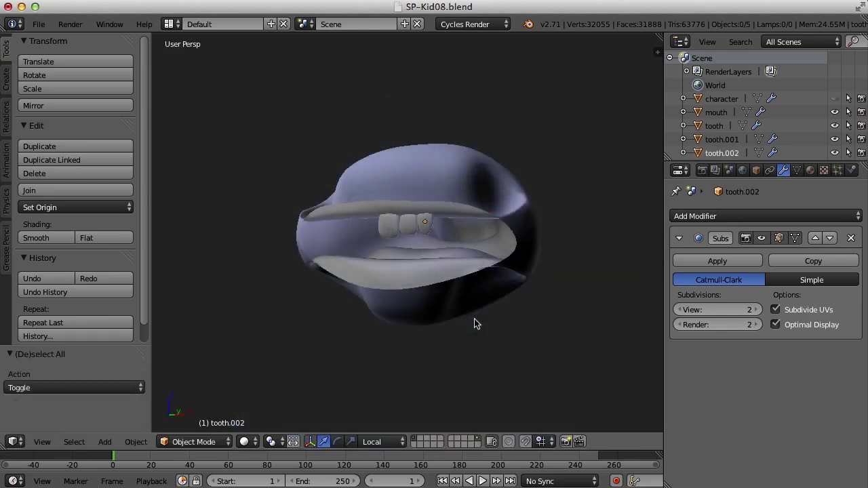
# Step: Add a new cube to the scene and frame it in the view
pyautogui.scroll(-4, 467, 333)
pyautogui.moveTo(468, 333); pyautogui.dragTo(474, 285, button='middle')
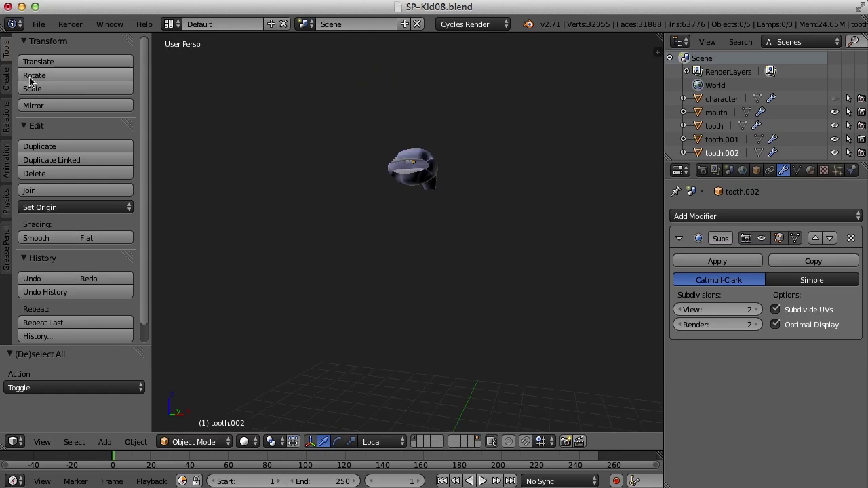
pyautogui.click(7, 80)
pyautogui.click(82, 89)
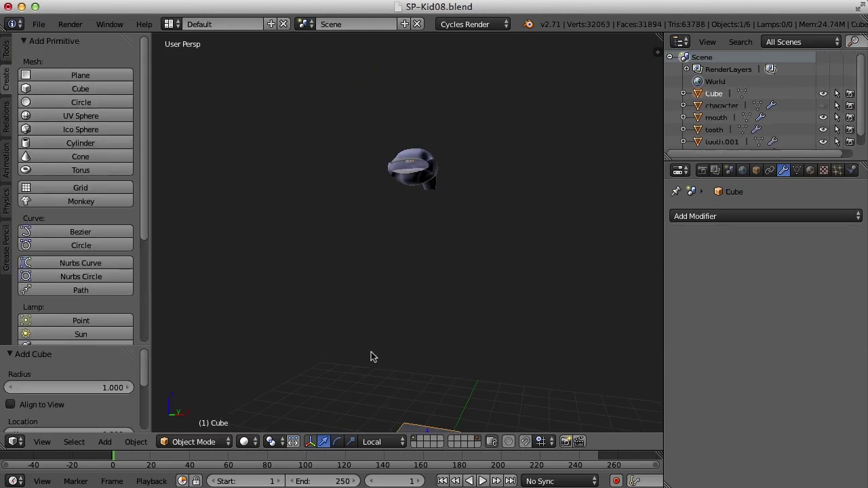
pyautogui.press('KP_Decimal')
pyautogui.scroll(-2, 411, 334)
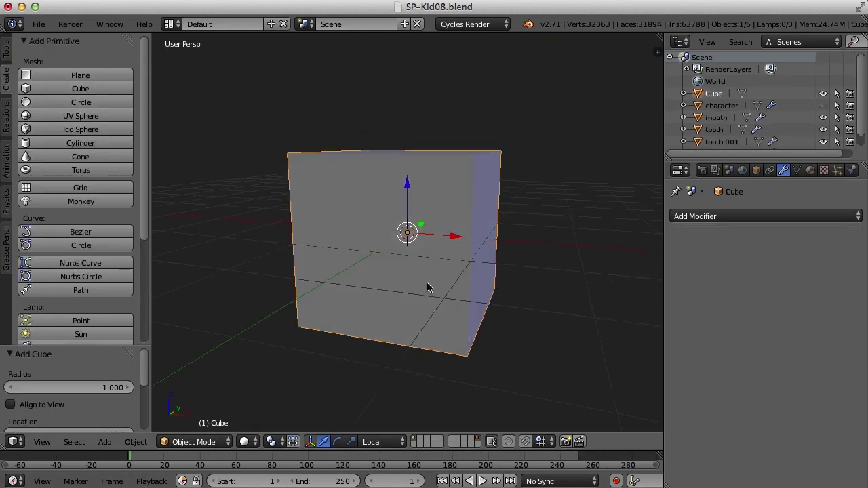
pyautogui.moveTo(427, 296); pyautogui.dragTo(437, 296, button='middle')
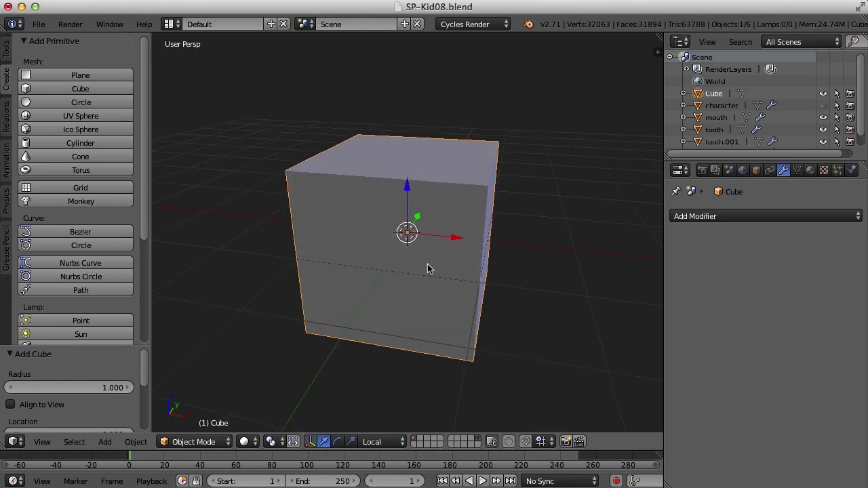
# Step: Cut two centred vertical edge loops through the cube
pyautogui.press('Tab')
pyautogui.hotkey('ctrl', 'r')
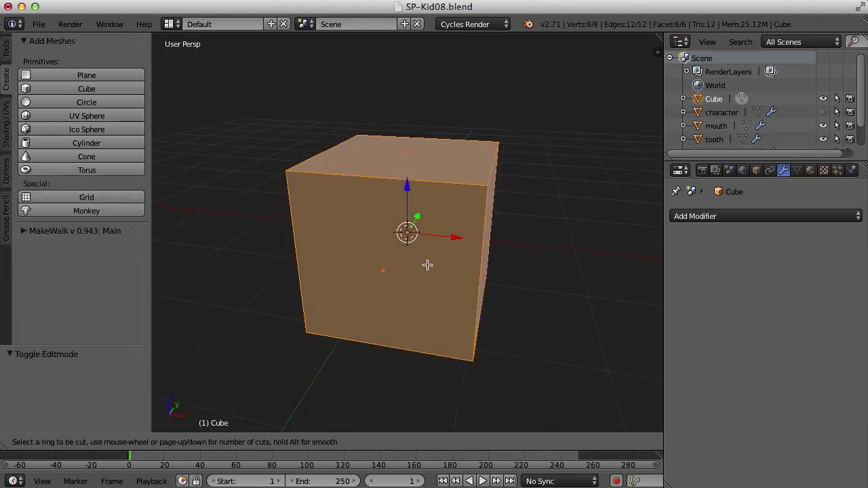
pyautogui.click(385, 180)
pyautogui.rightClick(384, 179)
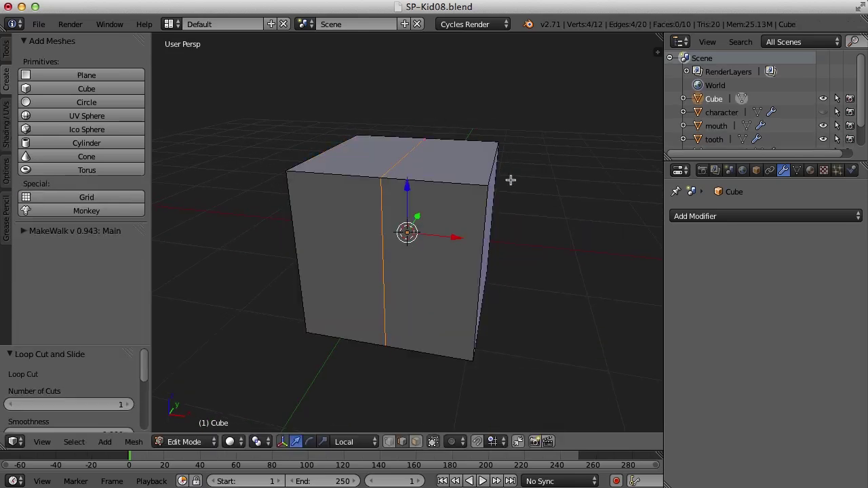
pyautogui.moveTo(511, 180); pyautogui.dragTo(434, 205, button='middle')
pyautogui.hotkey('ctrl', 'r')
pyautogui.click(439, 201)
pyautogui.rightClick(439, 202)
pyautogui.moveTo(463, 226); pyautogui.dragTo(395, 293, button='middle')
# Step: Add a horizontal edge loop slid above the middle and return to Object Mode
pyautogui.hotkey('ctrl', 'r')
pyautogui.click(397, 290)
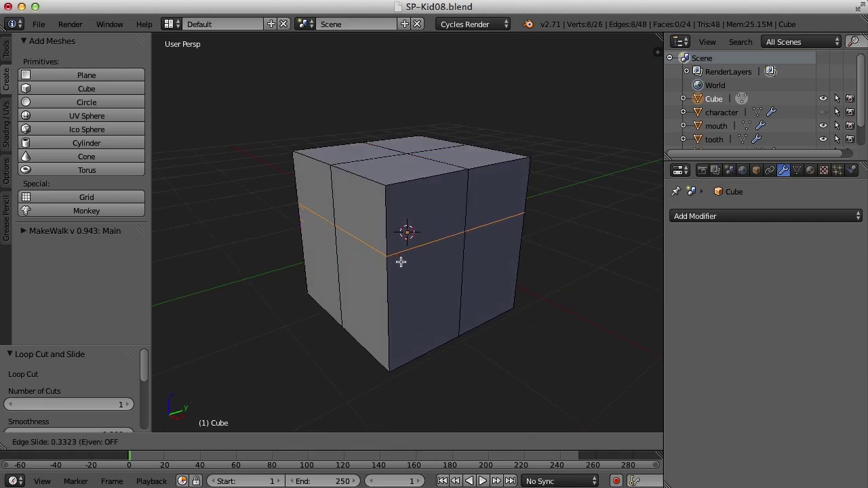
pyautogui.click(411, 261)
pyautogui.press('Tab')
pyautogui.moveTo(448, 239); pyautogui.dragTo(458, 248, button='middle')
# Step: Add a Subdivision Surface modifier with View 2 and Optimal Display, and shade the cube smooth
pyautogui.click(784, 216)
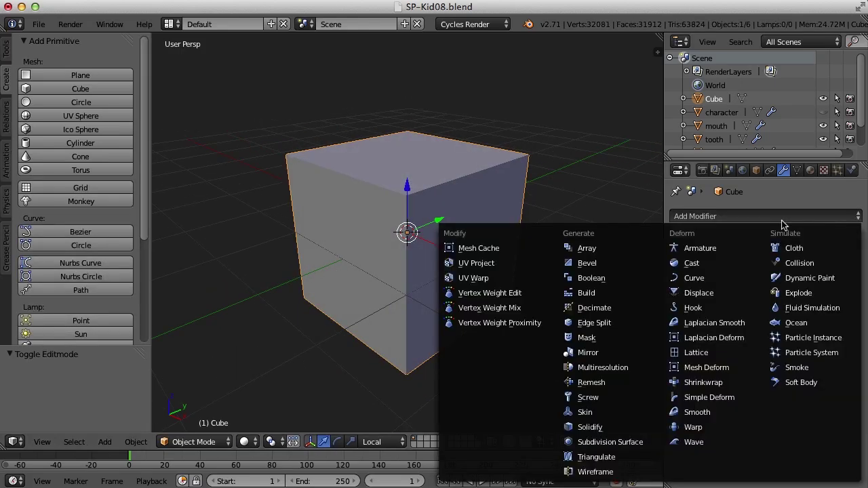
pyautogui.click(639, 444)
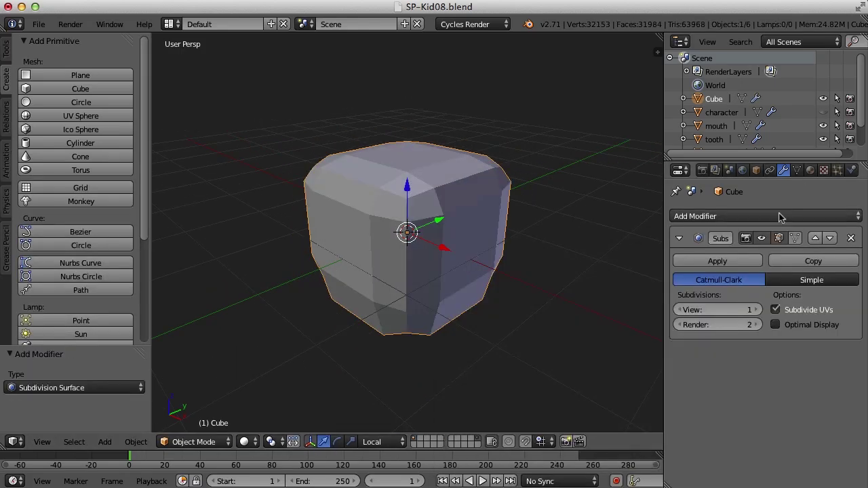
pyautogui.click(758, 310)
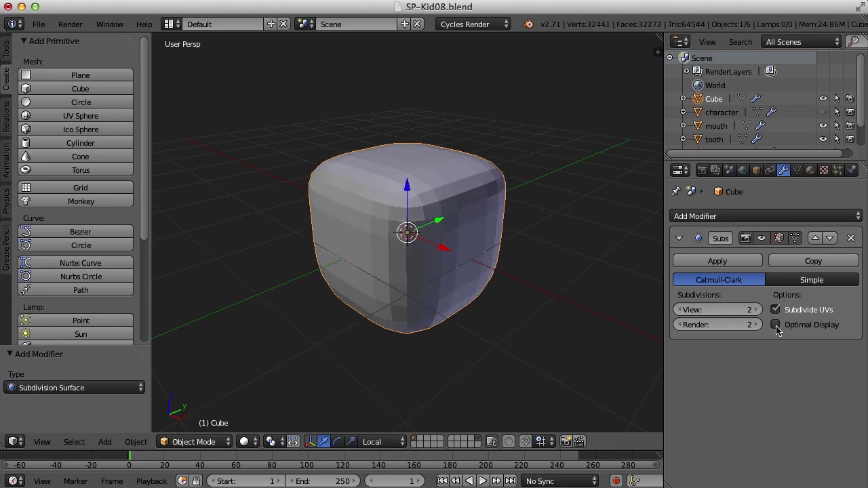
pyautogui.click(775, 324)
pyautogui.click(6, 47)
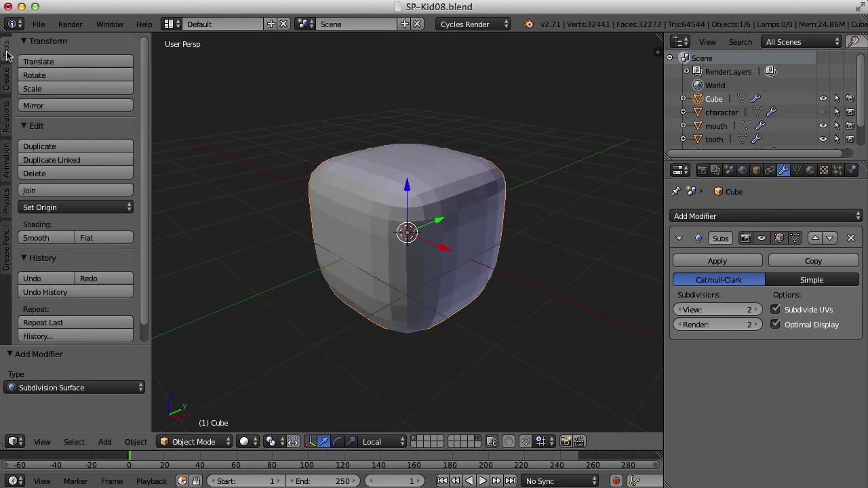
pyautogui.click(36, 239)
pyautogui.moveTo(434, 238); pyautogui.dragTo(434, 229, button='middle')
# Step: In vertex mode, select the five top vertices and push them down to dip the top
pyautogui.press('Tab')
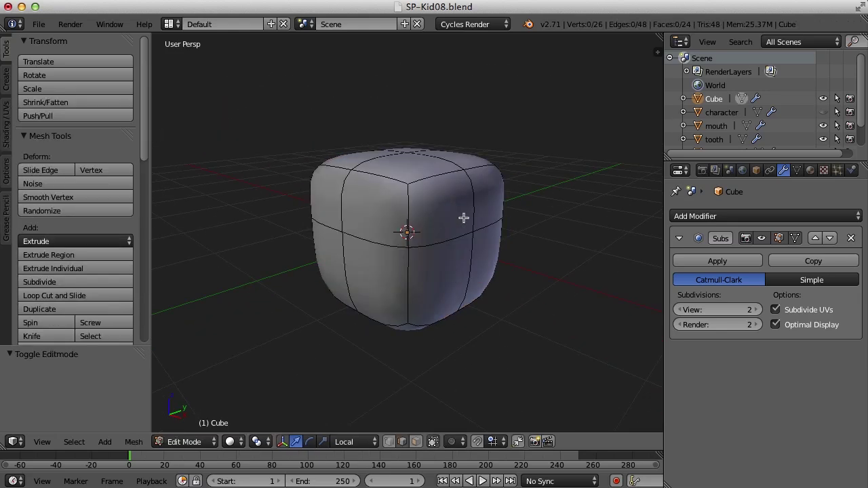
pyautogui.hotkey('ctrl', 'Tab')
pyautogui.click(415, 199)
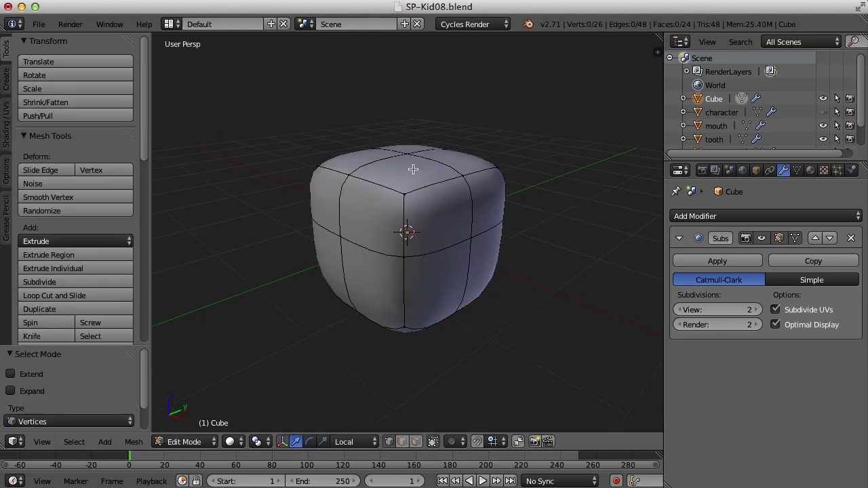
pyautogui.rightClick(409, 152)
pyautogui.moveTo(408, 152); pyautogui.dragTo(415, 122, button='middle')
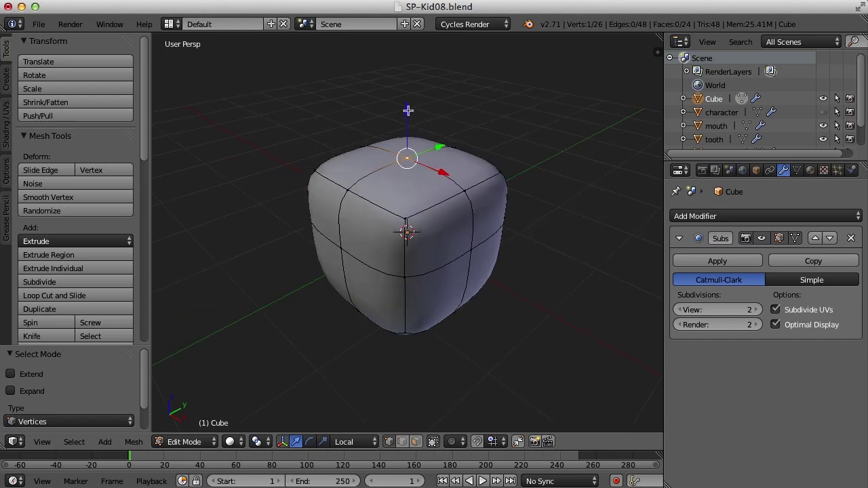
pyautogui.keyDown('ctrl'); pyautogui.rightClick(348, 194); pyautogui.keyUp('ctrl')
pyautogui.keyDown('ctrl'); pyautogui.rightClick(465, 193); pyautogui.keyUp('ctrl')
pyautogui.moveTo(537, 151); pyautogui.dragTo(485, 189, button='middle')
pyautogui.keyDown('ctrl'); pyautogui.rightClick(401, 129); pyautogui.keyUp('ctrl')
pyautogui.moveTo(450, 214); pyautogui.dragTo(525, 165, button='middle')
pyautogui.moveTo(407, 110); pyautogui.dragTo(405, 136)
# Step: Raise the four corner vertices by 0.416 along Z
pyautogui.moveTo(443, 147); pyautogui.dragTo(481, 125, button='middle')
pyautogui.moveTo(468, 183); pyautogui.dragTo(513, 179, button='middle')
pyautogui.rightClick(491, 167)
pyautogui.keyDown('shift'); pyautogui.rightClick(376, 149); pyautogui.keyUp('shift')
pyautogui.keyDown('shift'); pyautogui.rightClick(317, 193); pyautogui.keyUp('shift')
pyautogui.press('g')
pyautogui.press('z')
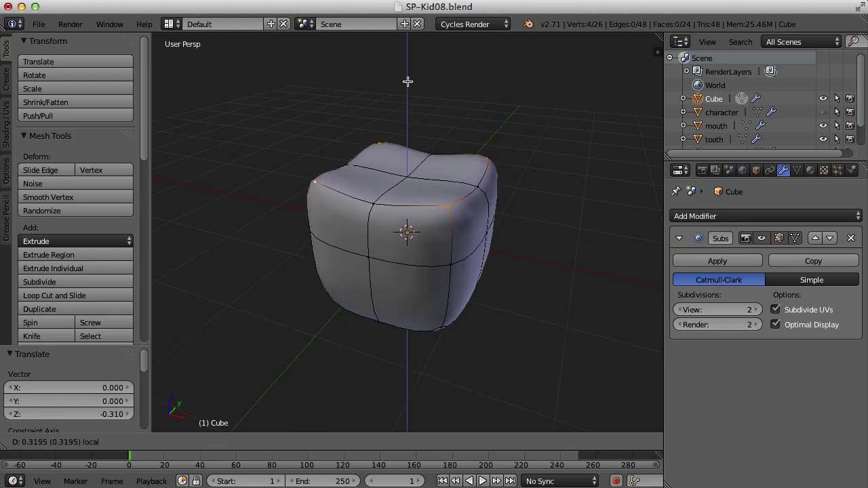
pyautogui.click(408, 74)
# Step: Select the upper vertex loop and scale it down
pyautogui.moveTo(508, 228); pyautogui.dragTo(534, 240, button='middle')
pyautogui.rightClick(480, 180)
pyautogui.moveTo(543, 178); pyautogui.dragTo(391, 156, button='middle')
pyautogui.keyDown('shift'); pyautogui.rightClick(330, 177); pyautogui.keyUp('shift')
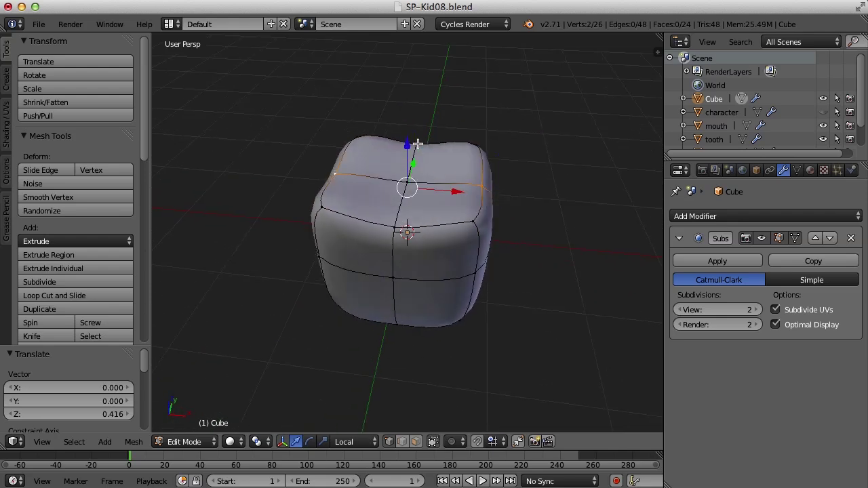
pyautogui.keyDown('shift'); pyautogui.rightClick(417, 143); pyautogui.keyUp('shift')
pyautogui.keyDown('shift'); pyautogui.rightClick(480, 182); pyautogui.keyUp('shift')
pyautogui.moveTo(543, 219); pyautogui.dragTo(479, 211, button='middle')
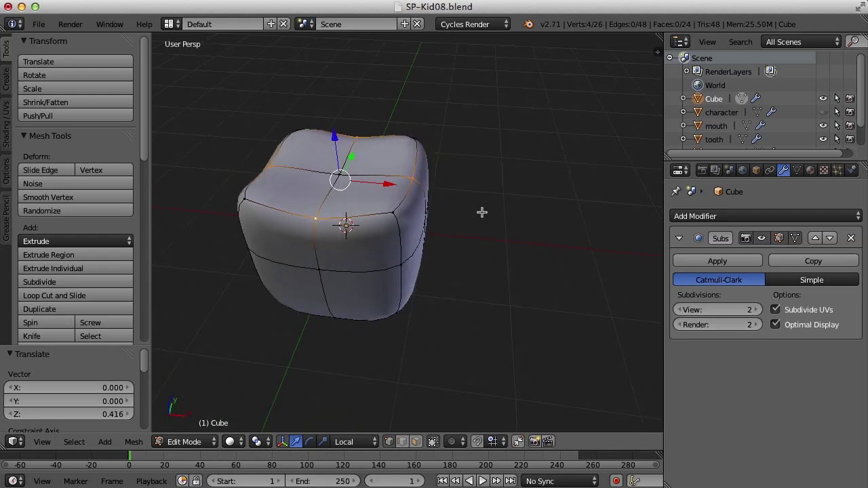
pyautogui.scroll(3, 506, 218)
pyautogui.scroll(-2, 597, 264)
pyautogui.moveTo(597, 263); pyautogui.dragTo(548, 337, button='middle')
pyautogui.press('s')
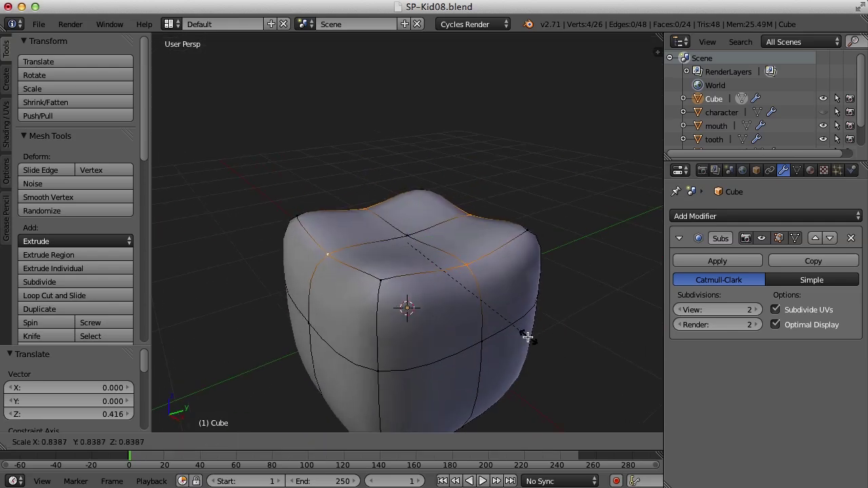
pyautogui.click(520, 333)
pyautogui.scroll(-3, 533, 327)
# Step: Return to Object Mode, show the transform values, and move the tooth toward the mouth
pyautogui.press('a')
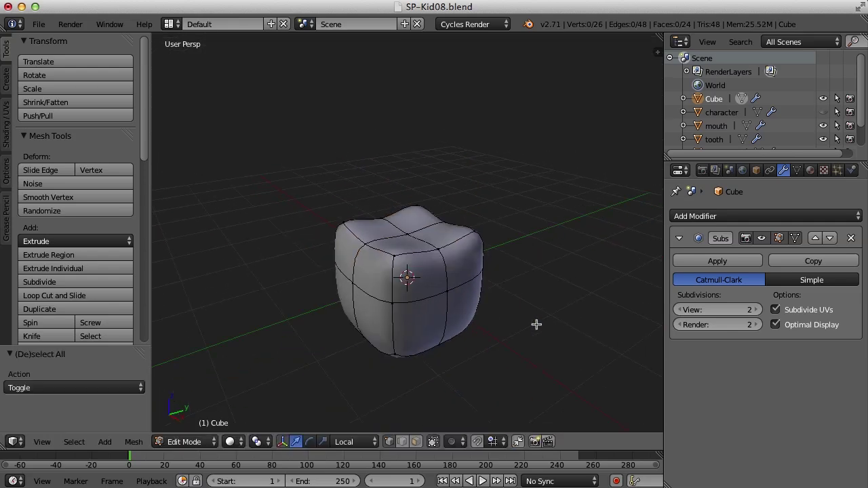
pyautogui.press('Tab')
pyautogui.moveTo(526, 315)
pyautogui.mouseDown(button='middle')
pyautogui.moveTo(541, 299)
pyautogui.moveTo(559, 305)
pyautogui.moveTo(580, 289)
pyautogui.moveTo(512, 301)
pyautogui.moveTo(559, 295)
pyautogui.moveTo(535, 320)
pyautogui.mouseUp(button='middle')
pyautogui.scroll(-3, 472, 308)
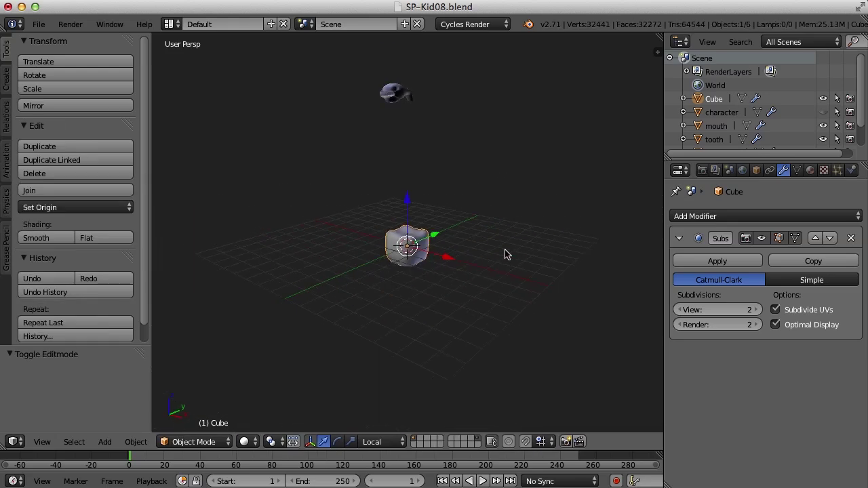
pyautogui.moveTo(507, 252); pyautogui.dragTo(457, 236, button='middle')
pyautogui.press('n')
pyautogui.press('KP_Decimal')
pyautogui.press('g')
pyautogui.press('z')
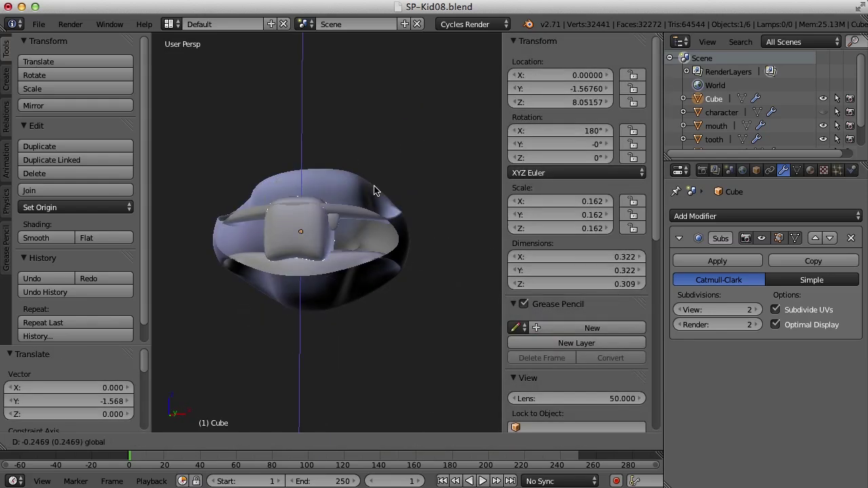
pyautogui.click(362, 209)
pyautogui.moveTo(362, 209); pyautogui.dragTo(407, 219)
# Step: Scale the tooth to 0.065, rotate it about -44 degrees, then shrink it to 0.040
pyautogui.press('s')
pyautogui.click(387, 272)
pyautogui.press('KP_Decimal')
pyautogui.press('r')
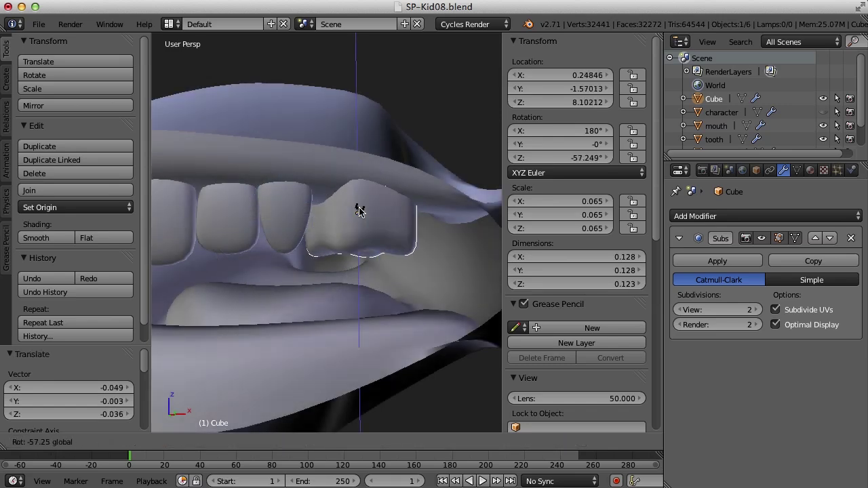
pyautogui.click(360, 211)
pyautogui.moveTo(401, 231); pyautogui.dragTo(421, 345, button='middle')
pyautogui.press('s')
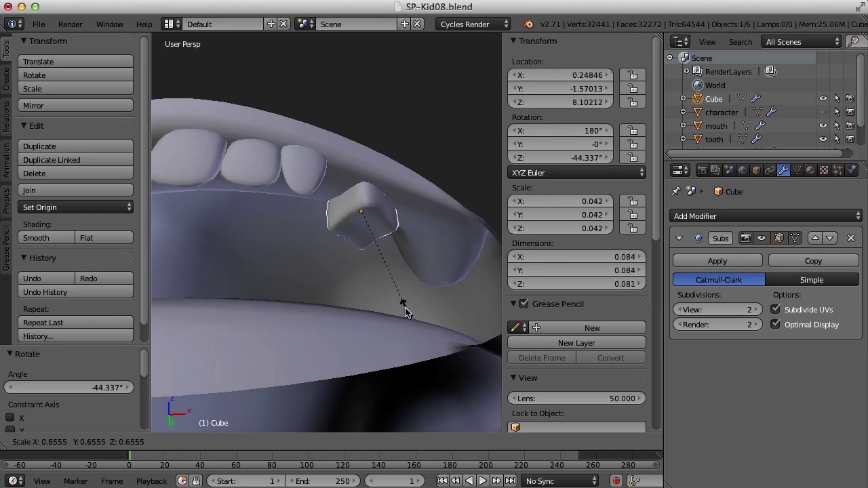
pyautogui.click(405, 335)
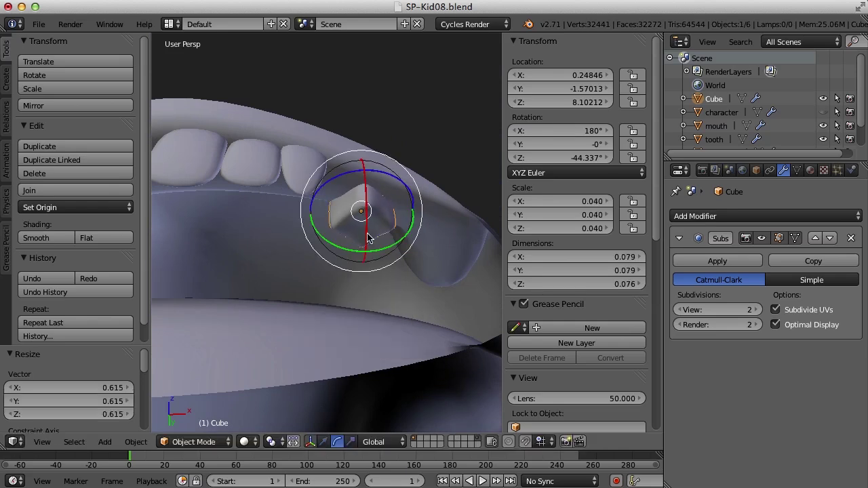
# Step: Switch to Local orientation and slide the tooth into place beside its neighbour
pyautogui.hotkey('ctrl', 'space')
pyautogui.moveTo(405, 213); pyautogui.dragTo(395, 212)
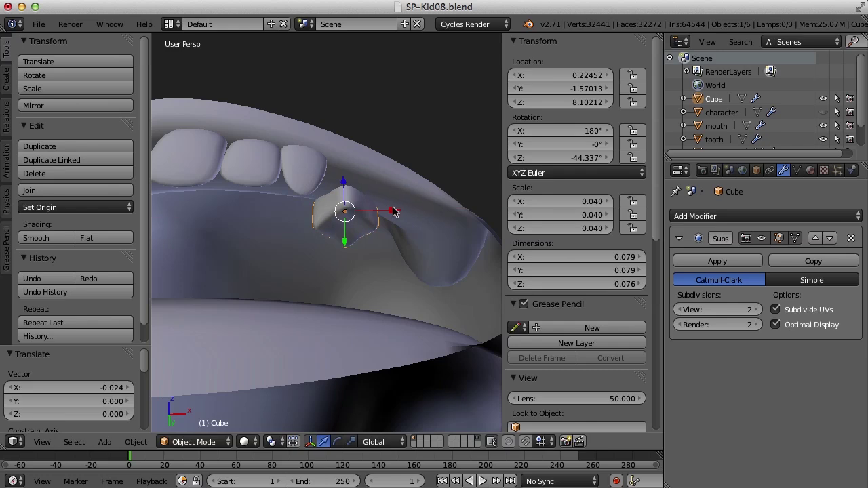
pyautogui.hotkey('alt', 'space')
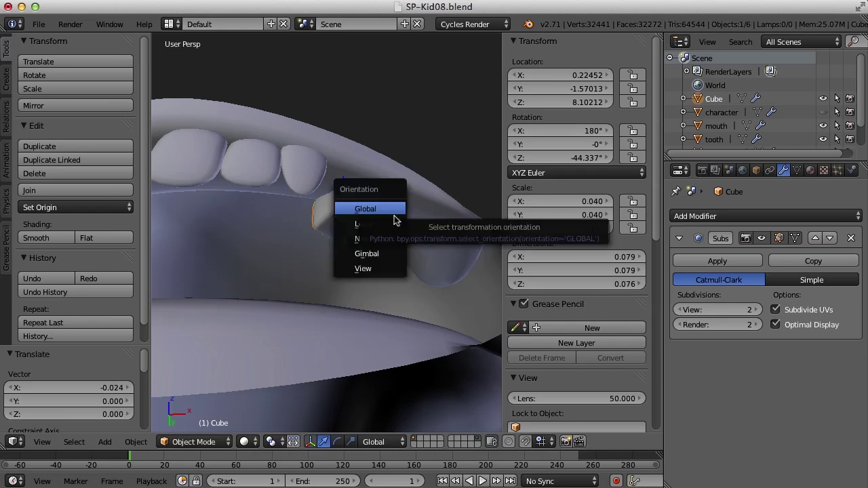
pyautogui.click(398, 227)
pyautogui.moveTo(384, 194); pyautogui.dragTo(385, 167)
pyautogui.moveTo(336, 183); pyautogui.dragTo(311, 177)
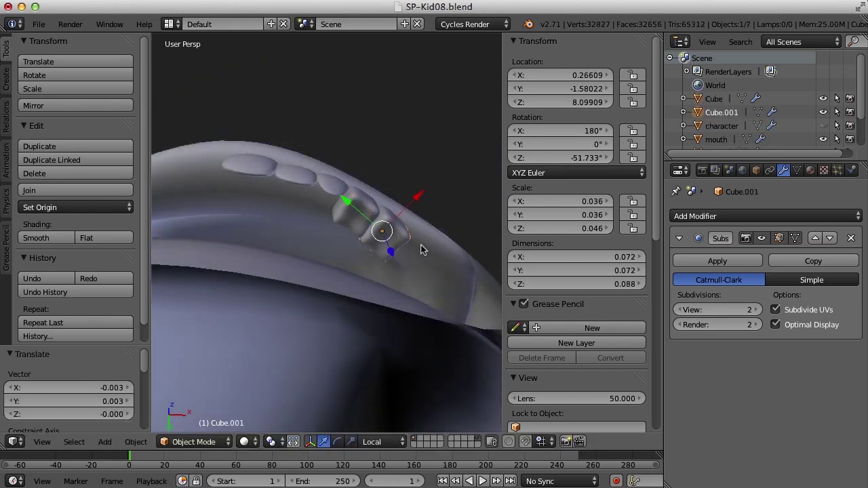
# Step: Duplicate the last tooth with Shift+D and move the copy further along the row
pyautogui.hotkey('shift', 'd')
pyautogui.rightClick(390, 247)
pyautogui.moveTo(351, 210); pyautogui.dragTo(374, 221)
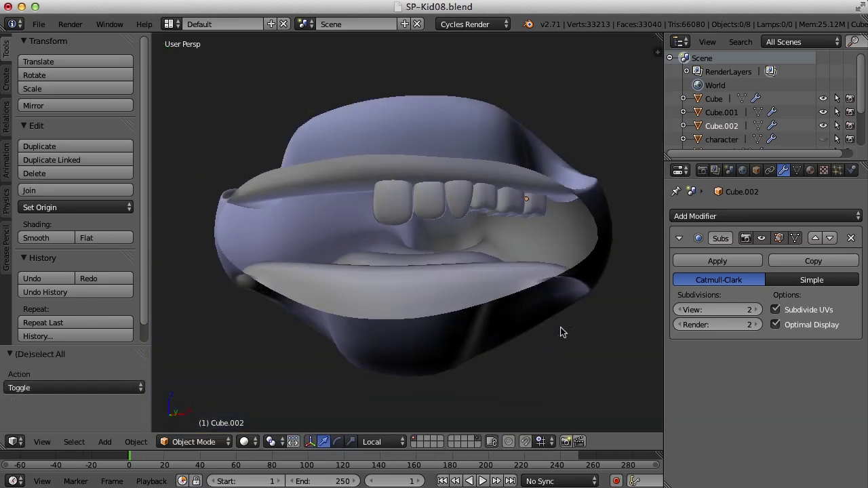
# Step: Select all six upper teeth together
pyautogui.rightClick(401, 215)
pyautogui.keyDown('shift'); pyautogui.rightClick(429, 211); pyautogui.keyUp('shift')
pyautogui.keyDown('shift'); pyautogui.rightClick(460, 210); pyautogui.keyUp('shift')
pyautogui.keyDown('shift'); pyautogui.rightClick(484, 198); pyautogui.keyUp('shift')
pyautogui.keyDown('shift'); pyautogui.rightClick(515, 207); pyautogui.keyUp('shift')
pyautogui.keyDown('shift'); pyautogui.rightClick(534, 207); pyautogui.keyUp('shift')
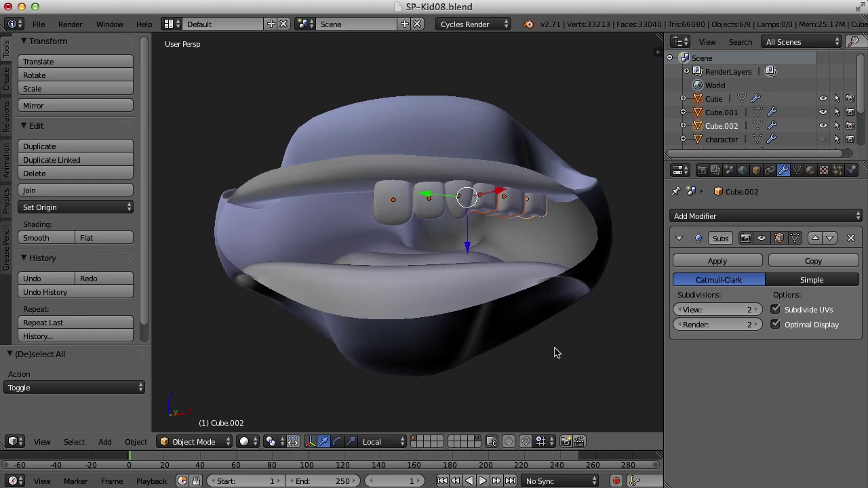
# Step: Join the six selected teeth into one object with Ctrl+J and reselect it
pyautogui.hotkey('ctrl', 'j')
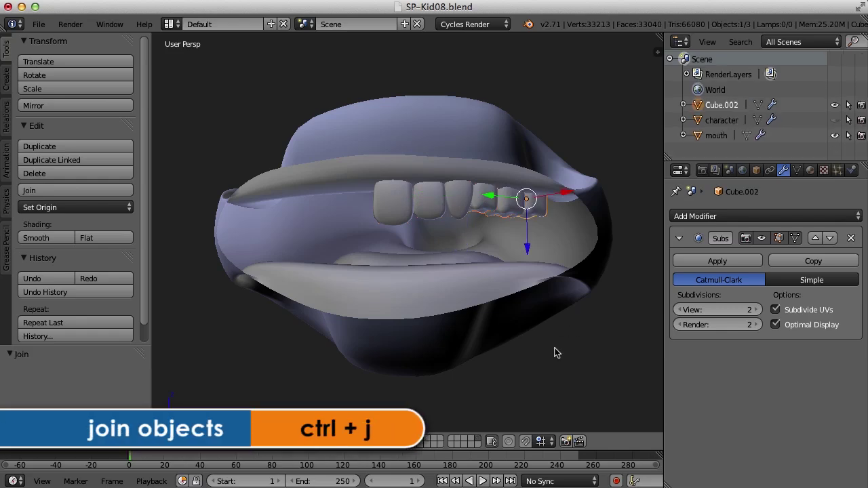
pyautogui.moveTo(465, 271); pyautogui.dragTo(458, 291, button='middle')
pyautogui.scroll(-2, 451, 283)
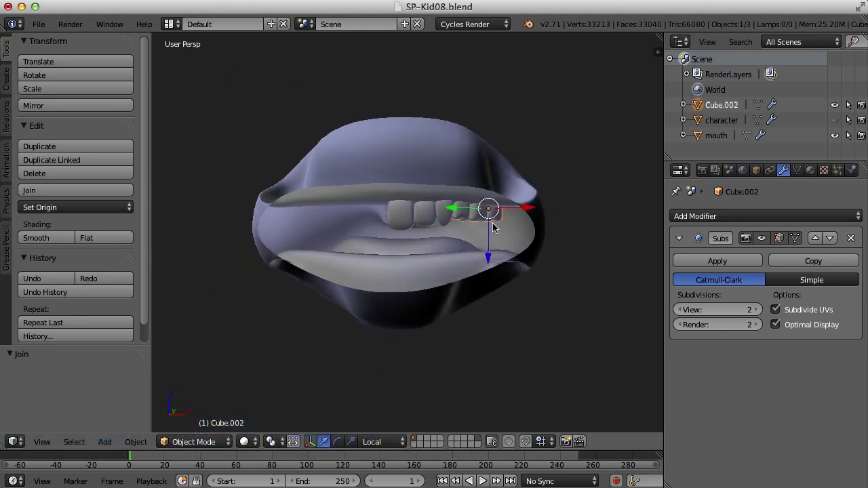
pyautogui.rightClick(444, 221)
pyautogui.rightClick(401, 219)
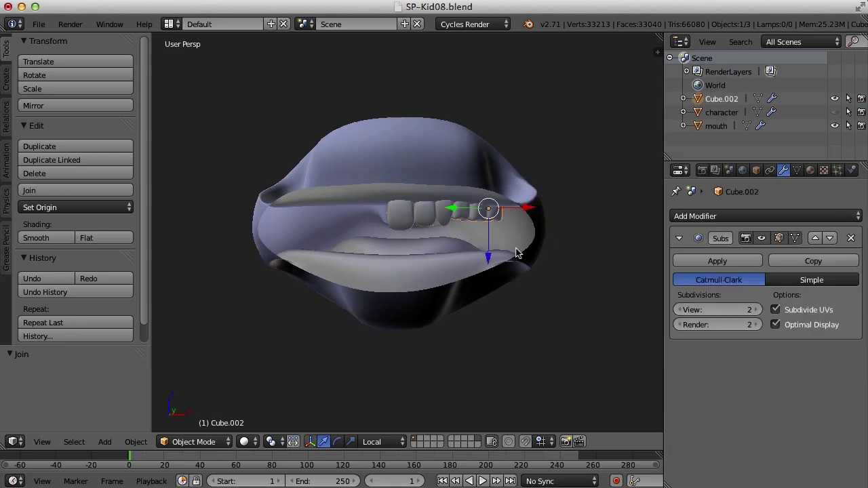
pyautogui.moveTo(528, 274)
pyautogui.mouseDown(button='middle')
pyautogui.moveTo(583, 271)
pyautogui.moveTo(524, 270)
pyautogui.mouseUp(button='middle')
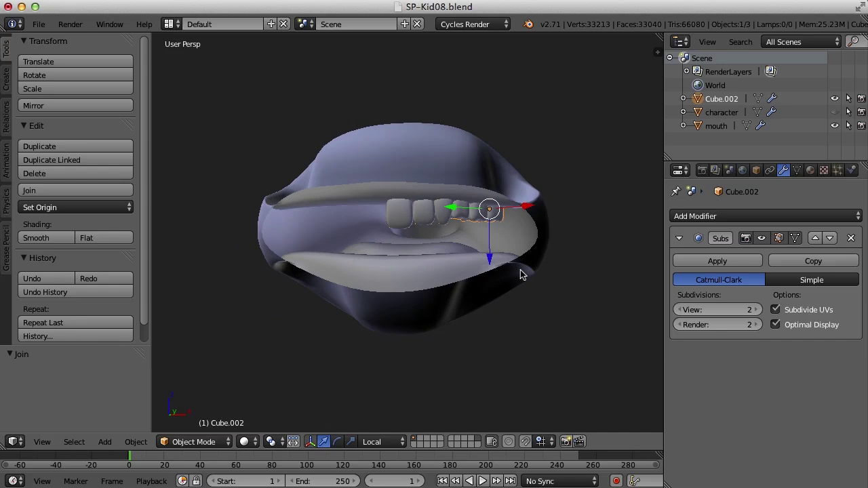
pyautogui.press('KP_Decimal')
pyautogui.press('KP_Divide')
# Step: Snap the 3D cursor to the world centre, set the teeth's origin there, and deselect
pyautogui.hotkey('shift', 's')
pyautogui.click(517, 270)
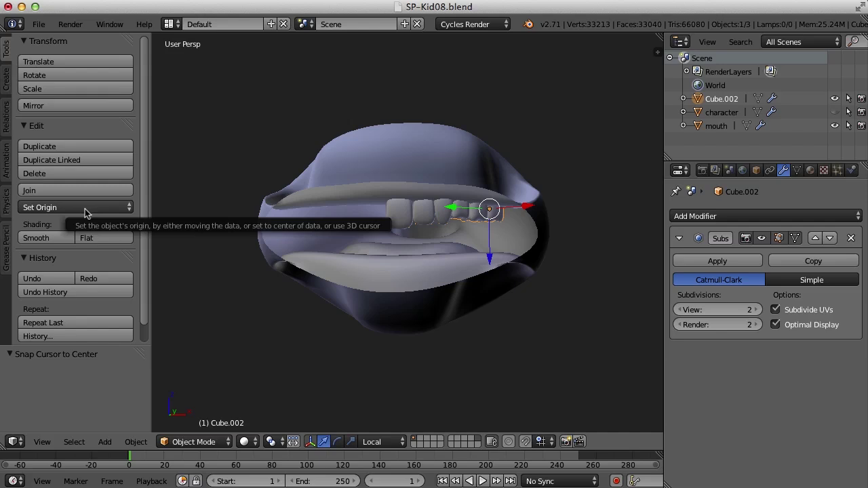
pyautogui.click(86, 207)
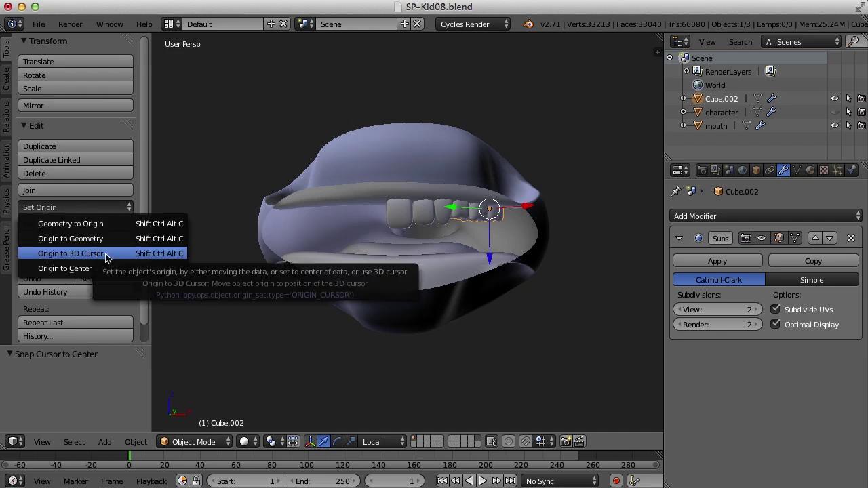
pyautogui.click(71, 253)
pyautogui.press('a')
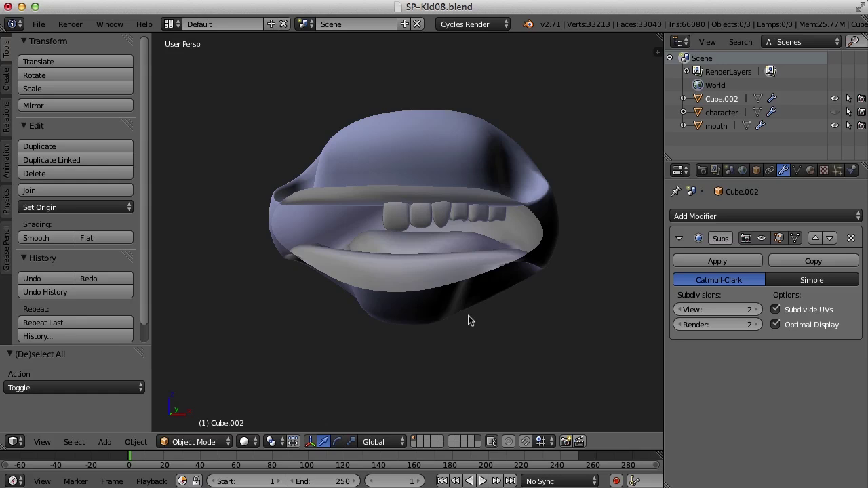
# Step: Select the joined teeth and show their transform panel, revealing 180° X and -51.733° Z rotation
pyautogui.rightClick(399, 225)
pyautogui.moveTo(466, 287)
pyautogui.mouseDown(button='middle')
pyautogui.moveTo(521, 294)
pyautogui.moveTo(472, 290)
pyautogui.mouseUp(button='middle')
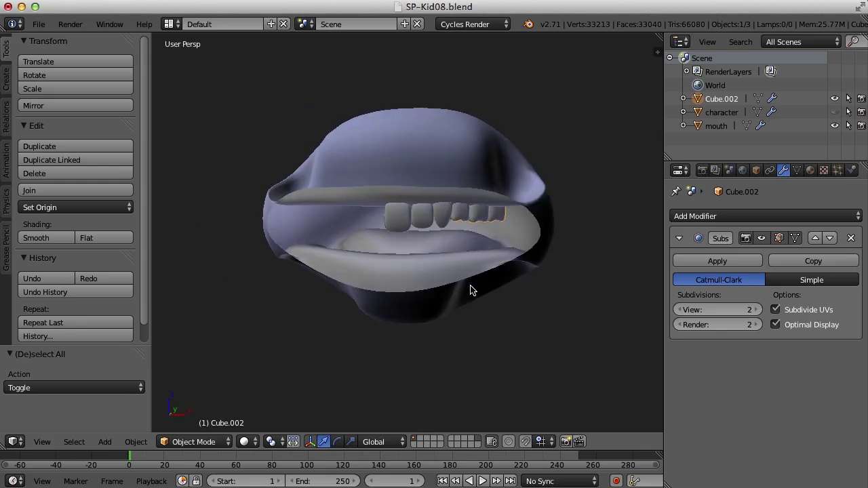
pyautogui.press('n')
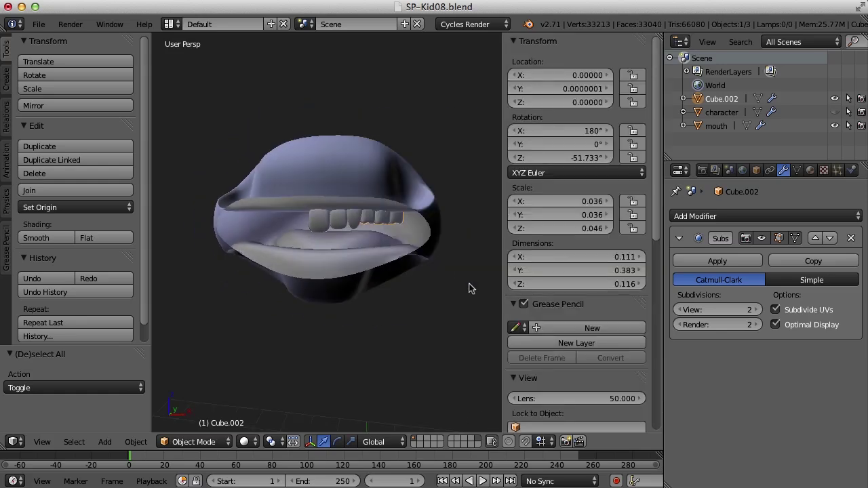
pyautogui.moveTo(506, 260); pyautogui.dragTo(514, 260)
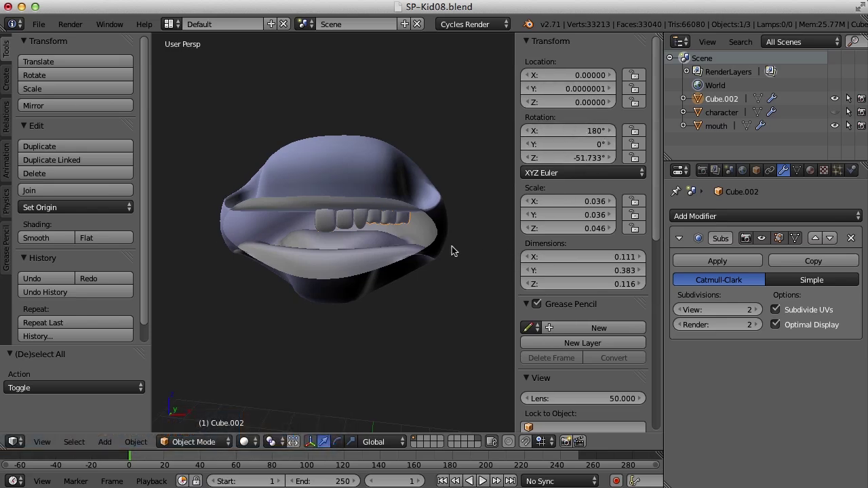
pyautogui.moveTo(446, 251); pyautogui.dragTo(396, 296, button='middle')
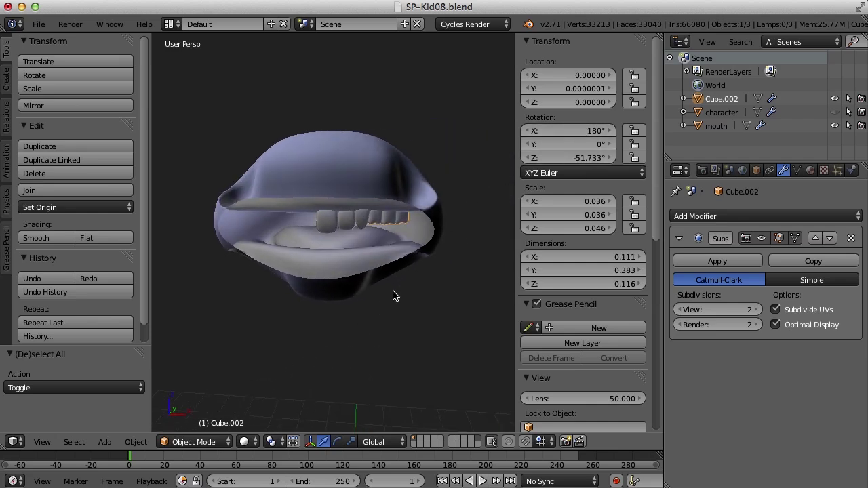
# Step: Apply Cube.002's rotation with Ctrl+A so all axes read 0°, then hide the sidebar
pyautogui.hotkey('ctrl', 'a')
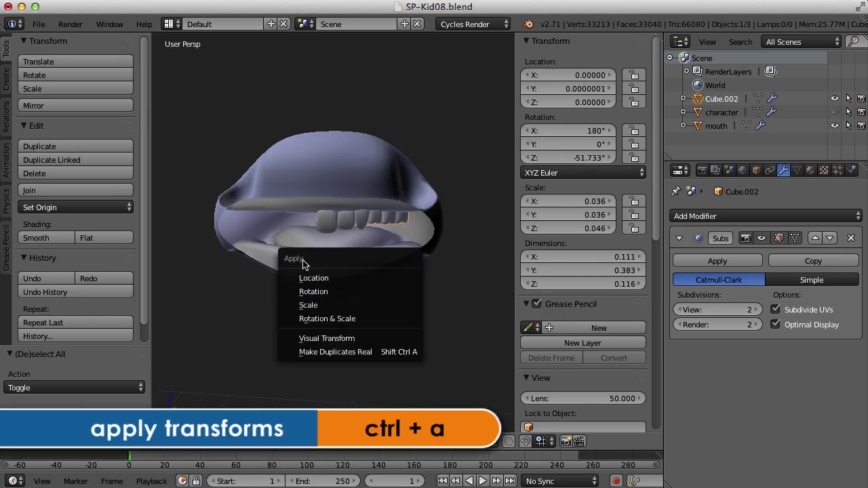
pyautogui.click(335, 298)
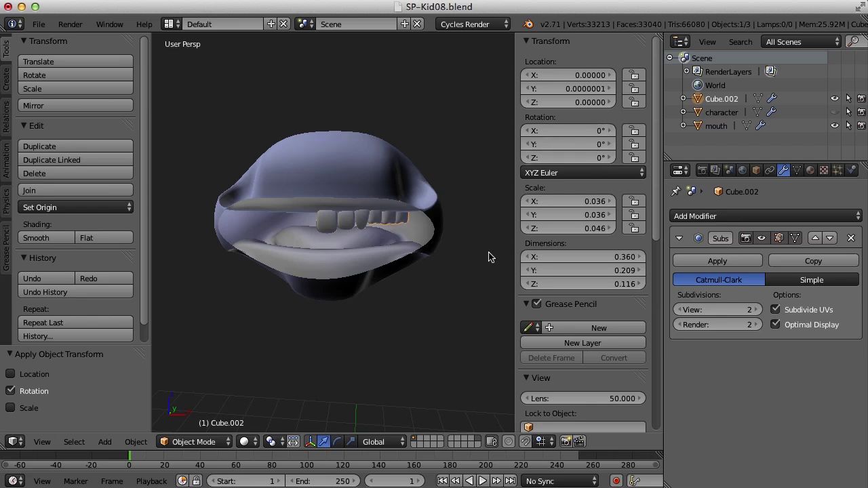
pyautogui.press('n')
pyautogui.moveTo(520, 277); pyautogui.dragTo(509, 272, button='middle')
# Step: Select Cube.002 and add a Mirror modifier on X with Merge, checking the full row
pyautogui.rightClick(441, 216)
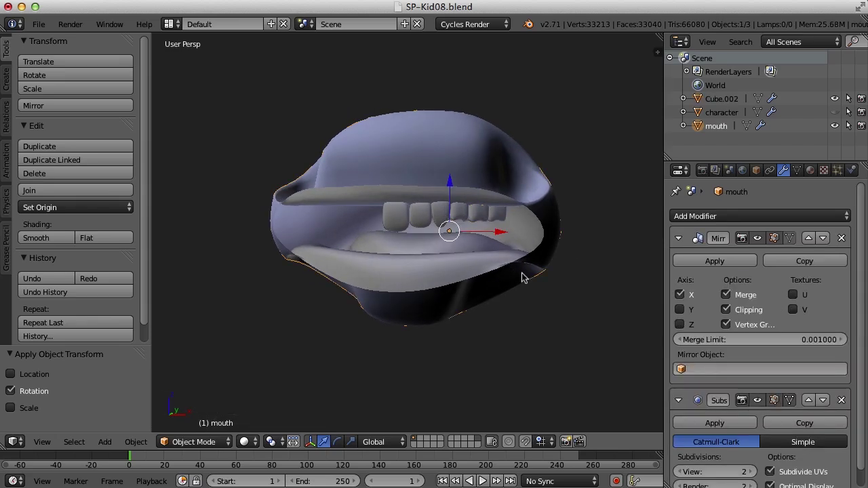
pyautogui.press('a')
pyautogui.rightClick(453, 224)
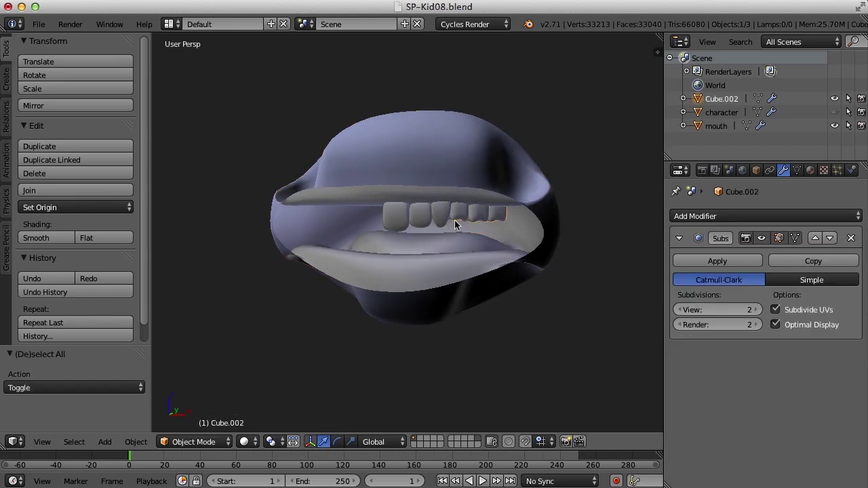
pyautogui.click(784, 219)
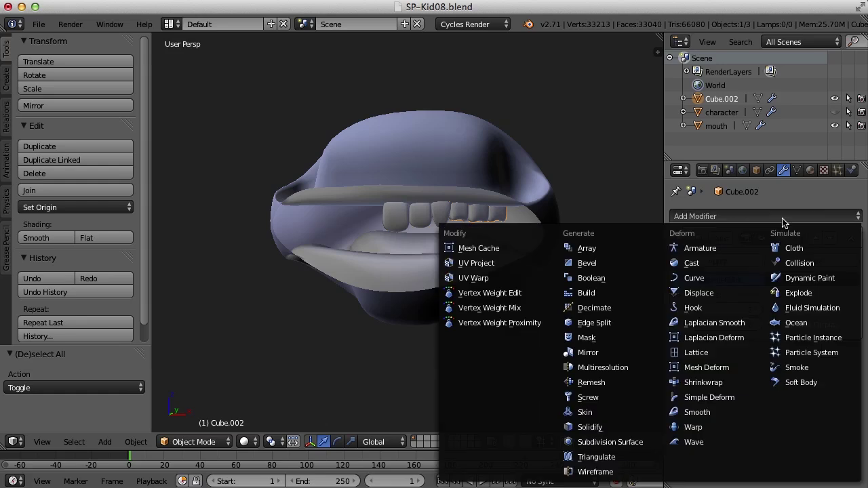
pyautogui.click(589, 353)
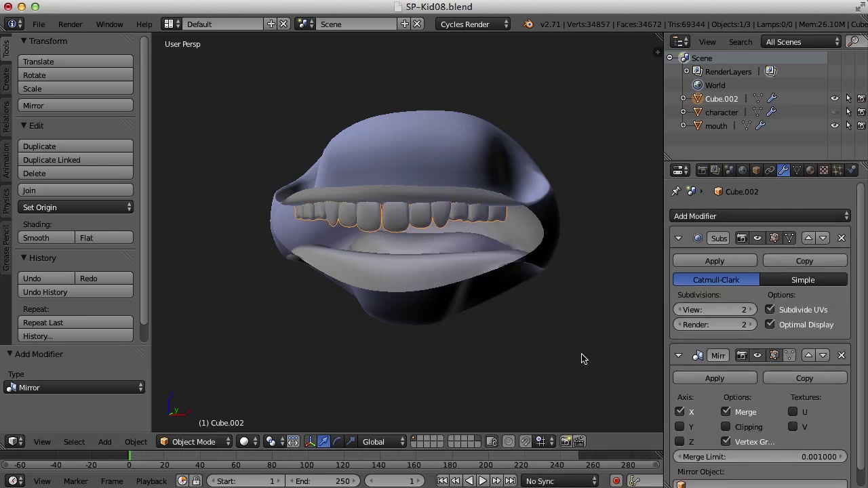
pyautogui.moveTo(496, 329); pyautogui.dragTo(492, 284, button='middle')
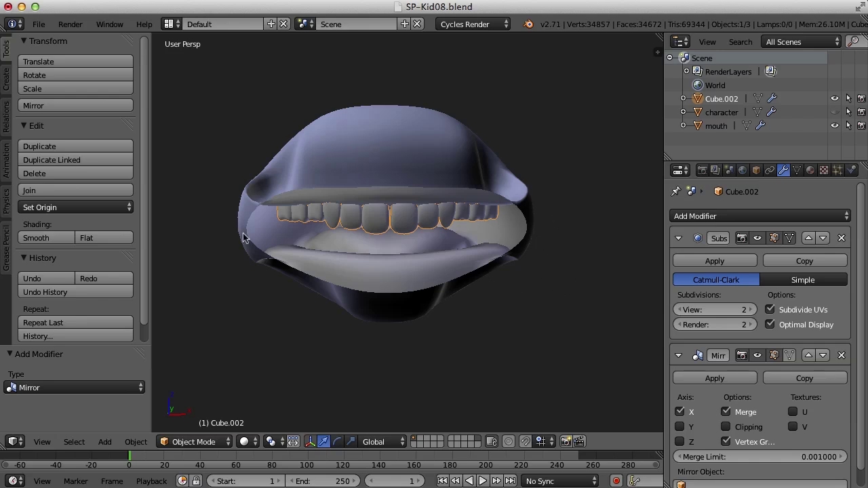
pyautogui.moveTo(308, 270); pyautogui.dragTo(410, 326, button='middle')
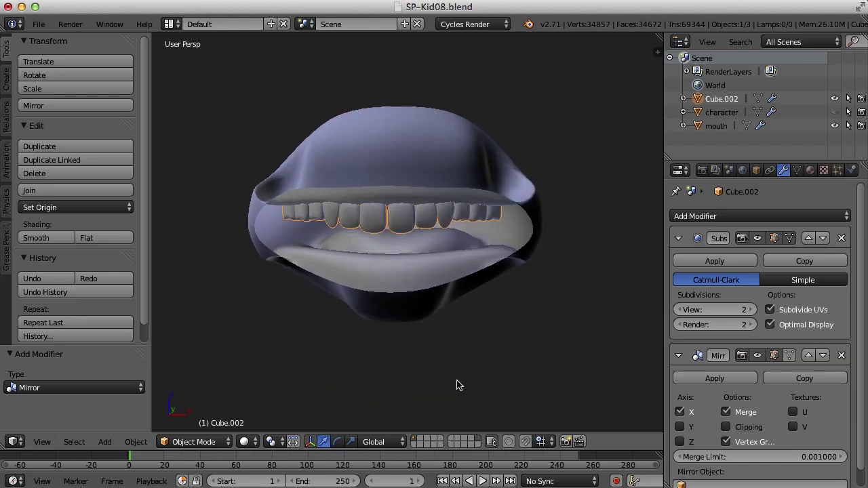
pyautogui.scroll(-8, 454, 373)
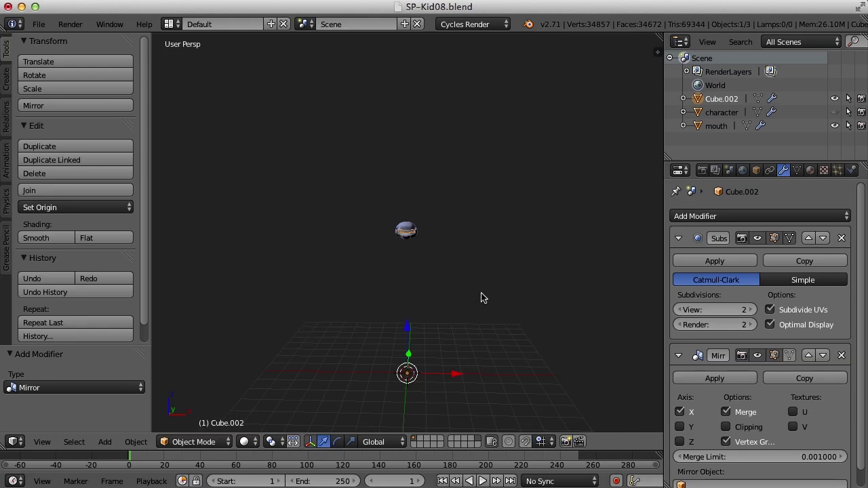
pyautogui.scroll(8, 483, 299)
pyautogui.moveTo(486, 321); pyautogui.dragTo(495, 305, button='middle')
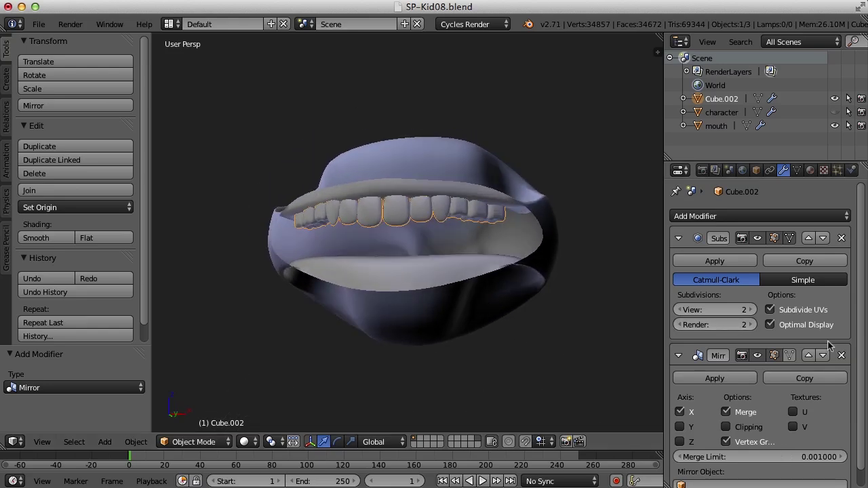
# Step: Move the Mirror modifier above Subdivision Surface and apply it
pyautogui.click(809, 356)
pyautogui.moveTo(475, 290); pyautogui.dragTo(510, 290, button='middle')
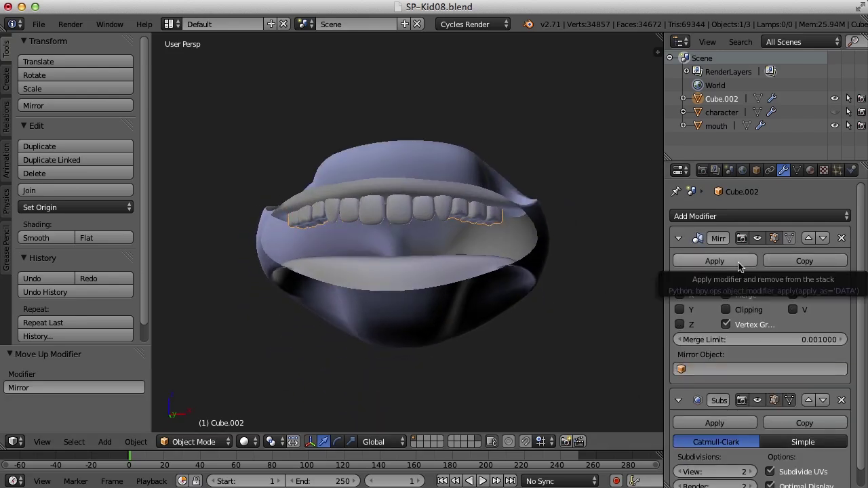
pyautogui.click(715, 262)
pyautogui.moveTo(557, 284); pyautogui.dragTo(557, 315, button='middle')
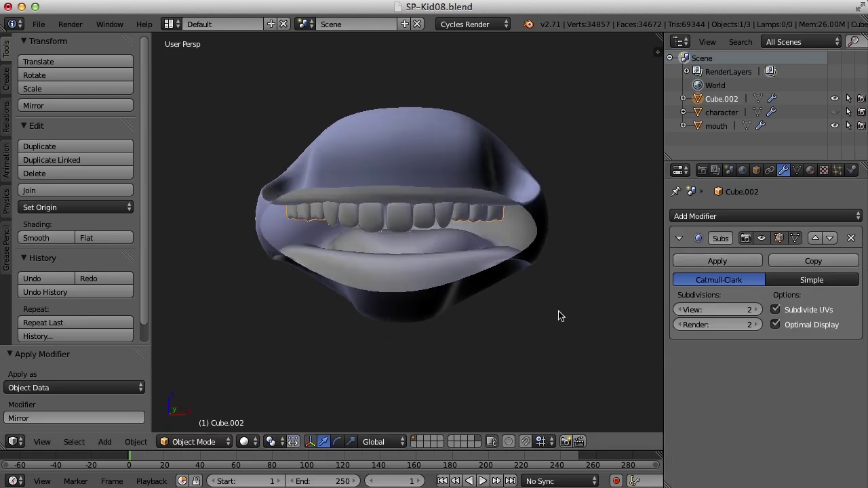
# Step: Deselect everything and rename Cube.002 to 'teethTop' in the Outliner
pyautogui.press('a')
pyautogui.moveTo(459, 276); pyautogui.dragTo(495, 279, button='middle')
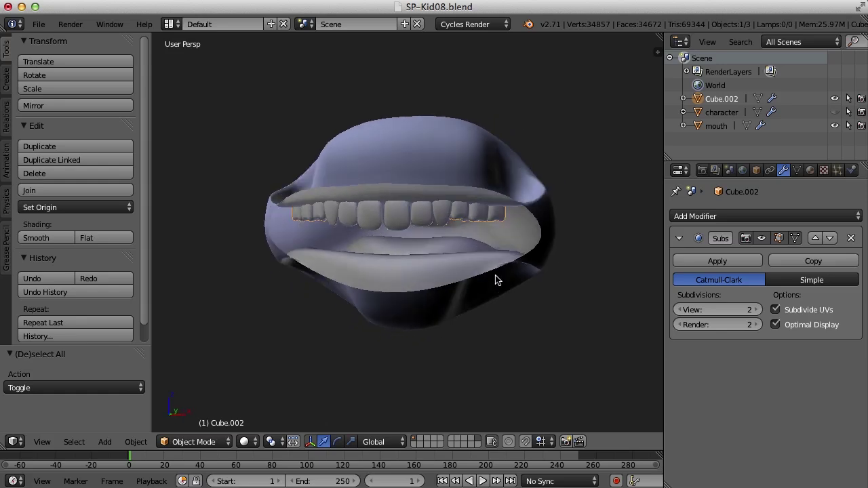
pyautogui.doubleClick(720, 101)
pyautogui.write('t')
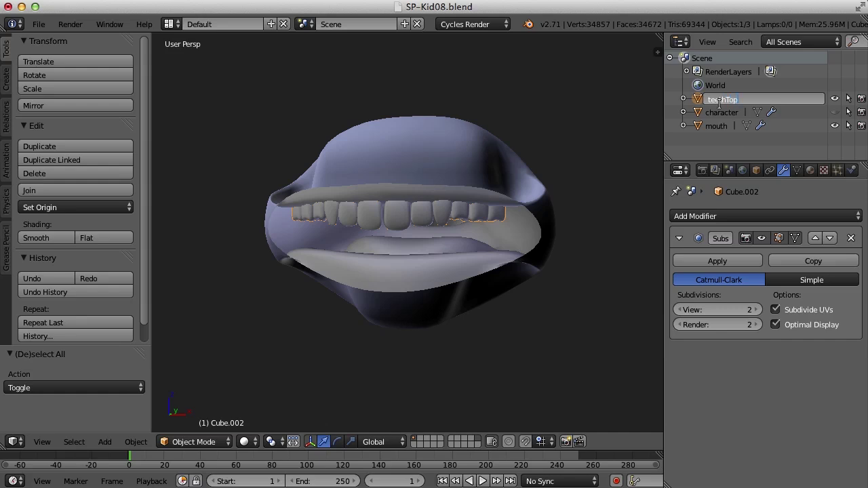
pyautogui.write('eethTop')
# Step: Confirm the teethTop name and add a Z-only Mirror modifier placed before Subdivision Surface
pyautogui.press('Return')
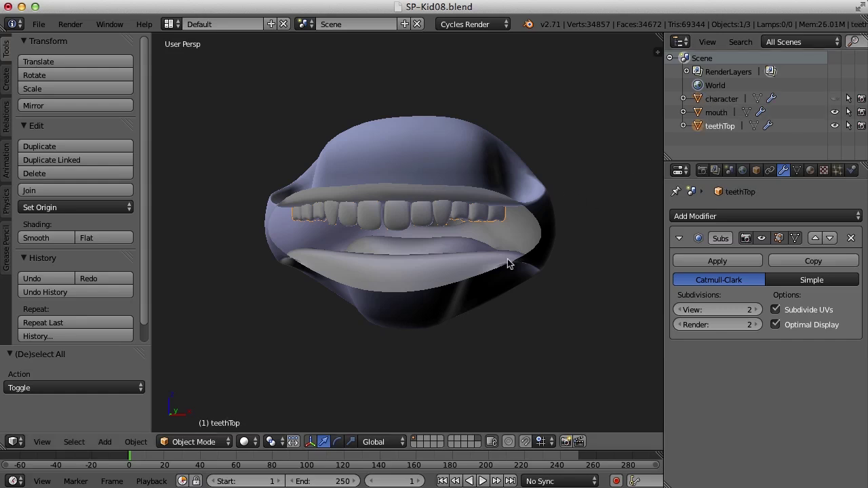
pyautogui.moveTo(500, 267); pyautogui.dragTo(507, 288, button='middle')
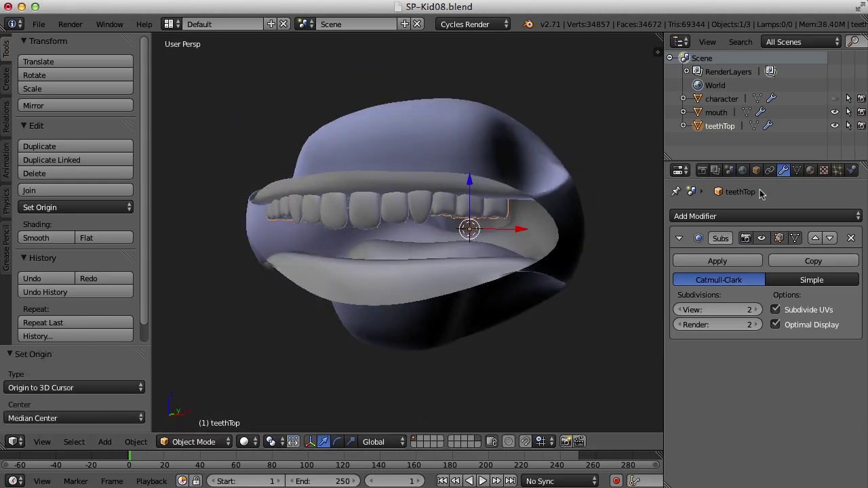
pyautogui.click(766, 216)
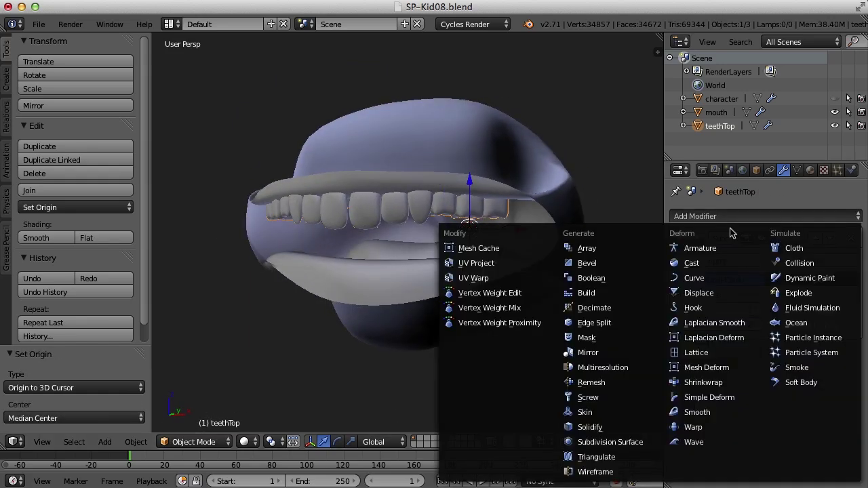
pyautogui.click(587, 354)
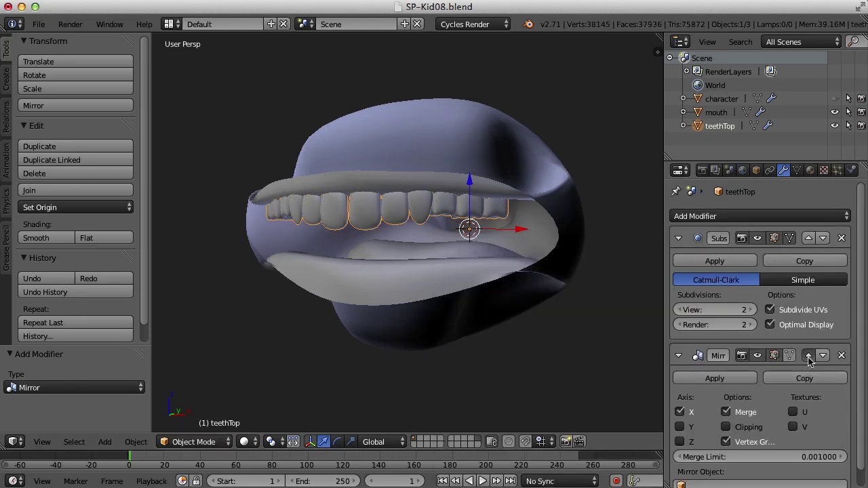
pyautogui.click(809, 356)
pyautogui.click(679, 295)
pyautogui.click(680, 324)
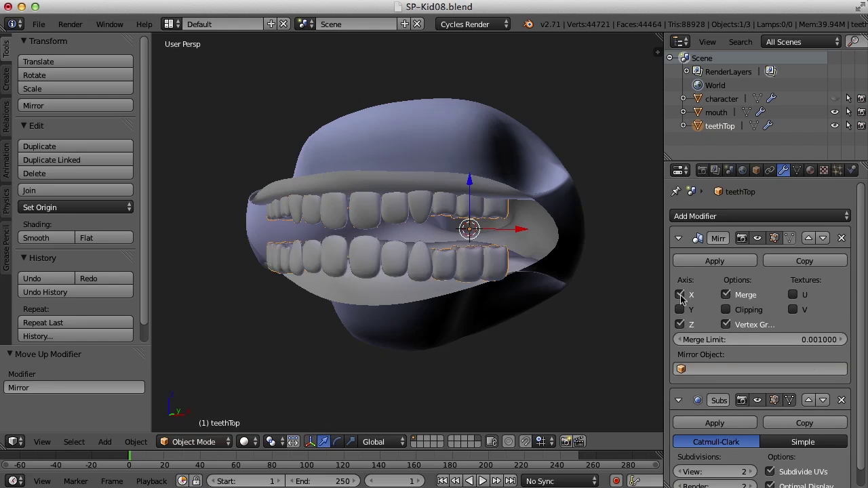
pyautogui.click(679, 295)
pyautogui.moveTo(555, 316)
pyautogui.mouseDown(button='middle')
pyautogui.moveTo(460, 326)
pyautogui.moveTo(568, 316)
pyautogui.mouseUp(button='middle')
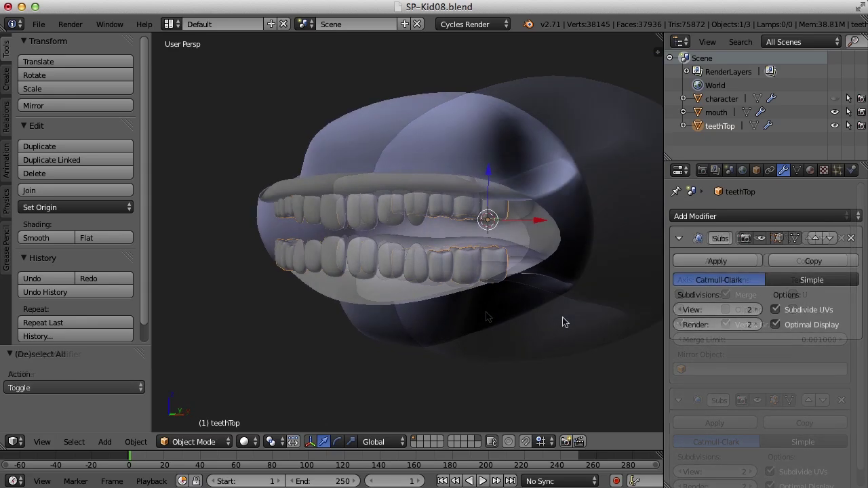
# Step: In face select mode, select all the lower-row teeth with L
pyautogui.press('Tab')
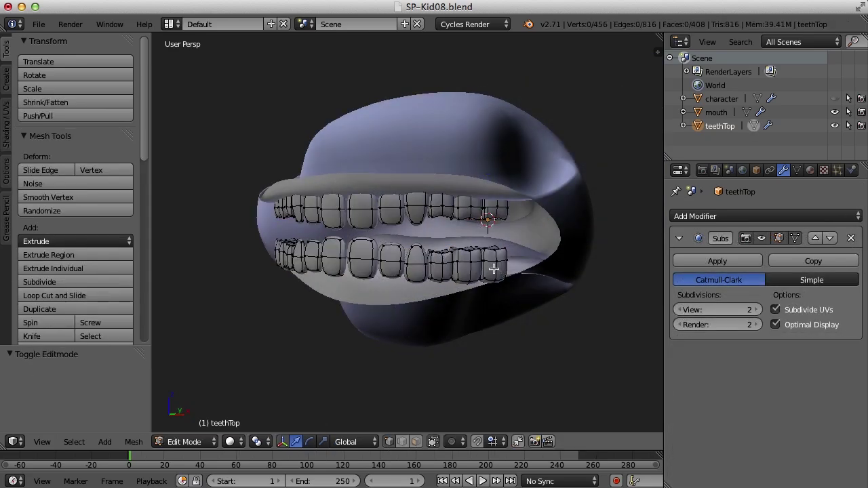
pyautogui.hotkey('ctrl', 'Tab')
pyautogui.click(451, 295)
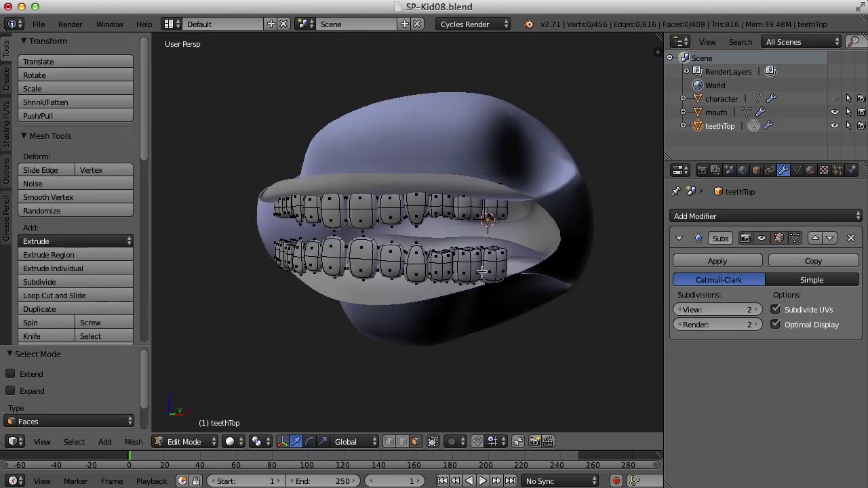
pyautogui.rightClick(491, 257)
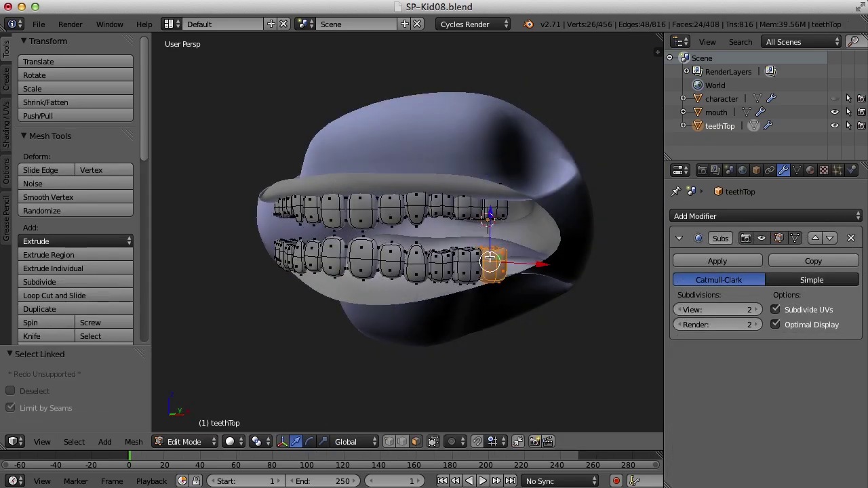
pyautogui.press('l')
pyautogui.press('l')
pyautogui.press('l')
pyautogui.press('l')
pyautogui.press('l')
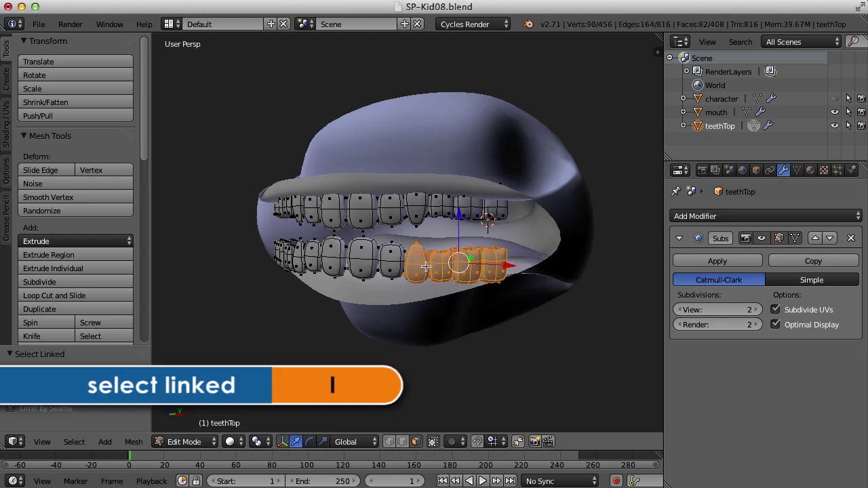
pyautogui.press('l')
pyautogui.press('l')
pyautogui.moveTo(305, 258); pyautogui.dragTo(268, 277, button='middle')
pyautogui.press('l')
pyautogui.press('l')
pyautogui.press('l')
pyautogui.moveTo(567, 298); pyautogui.dragTo(489, 296, button='middle')
# Step: Separate the selected lower teeth into teethTop.001 and select the new object
pyautogui.press('p')
pyautogui.click(486, 294)
pyautogui.press('Tab')
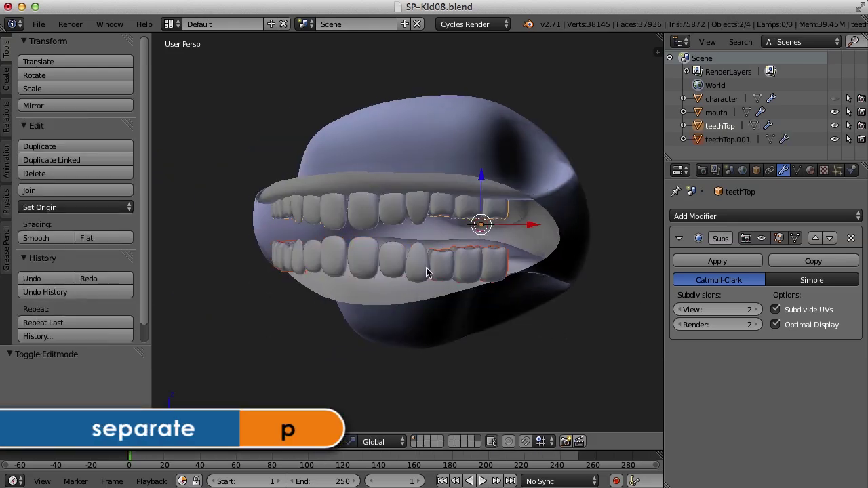
pyautogui.rightClick(419, 215)
pyautogui.rightClick(419, 215)
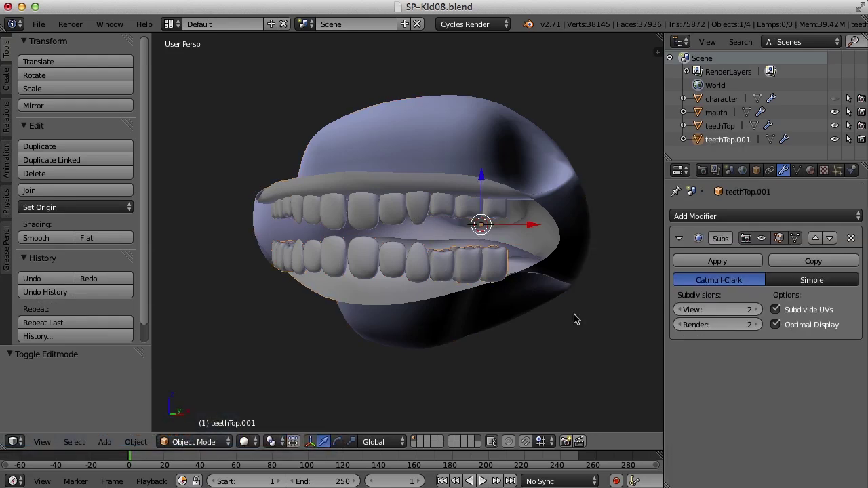
# Step: Rename the lower teeth object teethTop.001 to teethBottom
pyautogui.doubleClick(741, 141)
pyautogui.write('te')
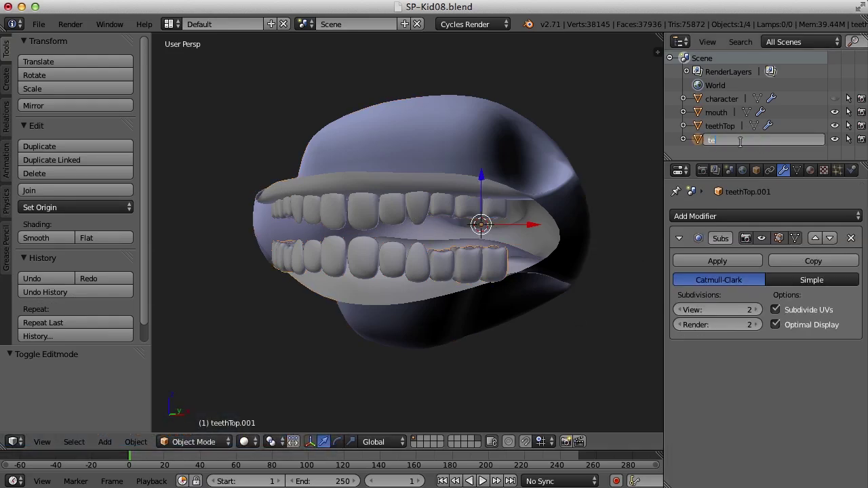
pyautogui.write('ethBottom')
pyautogui.press('Return')
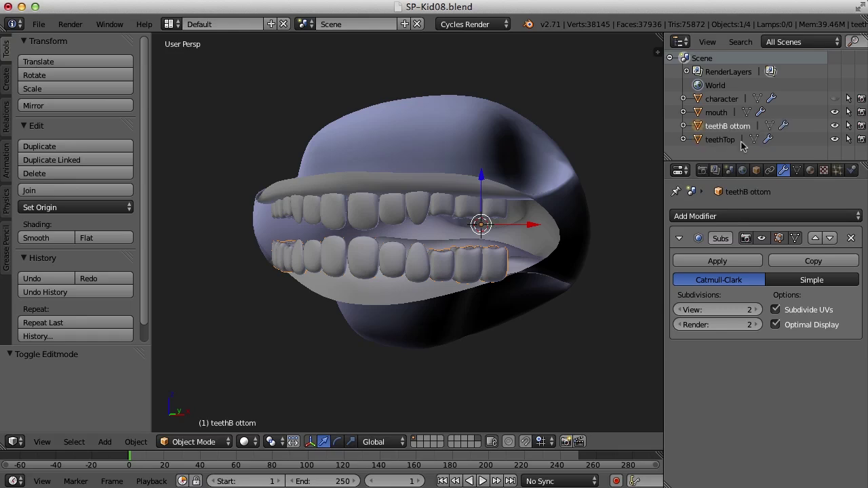
# Step: Set Origin to Geometry on both teethBottom and teethTop
pyautogui.moveTo(516, 292); pyautogui.dragTo(353, 285, button='middle')
pyautogui.click(94, 208)
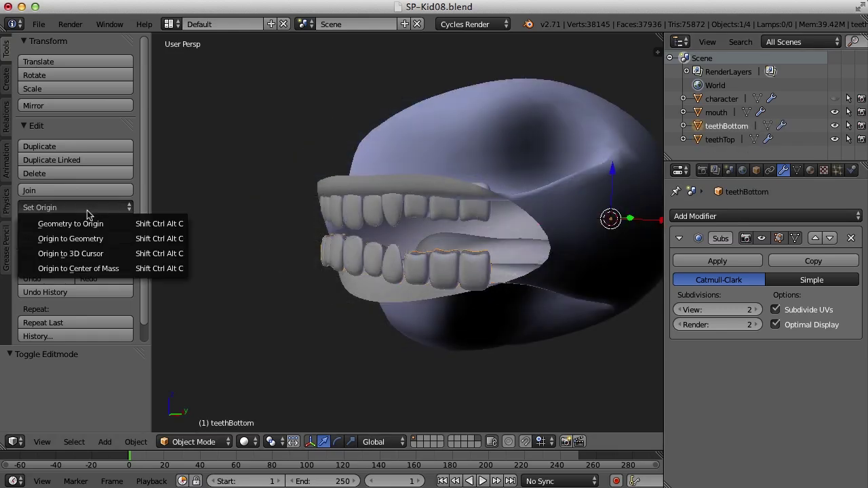
pyautogui.click(97, 239)
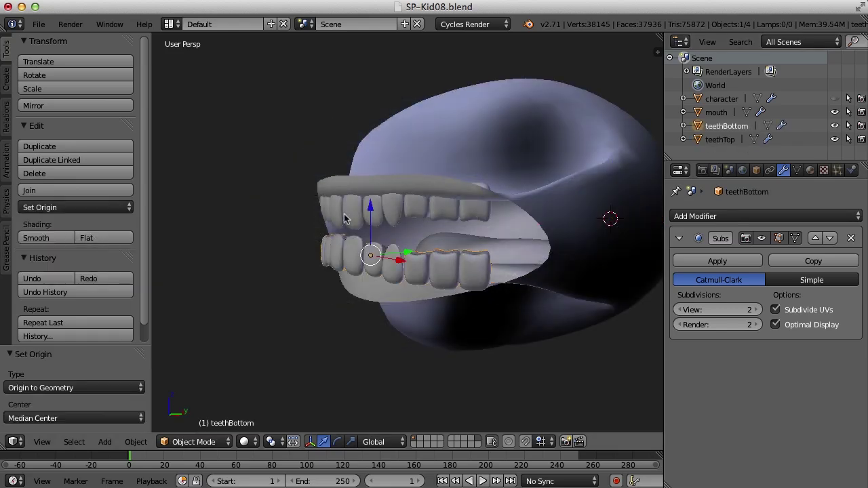
pyautogui.rightClick(397, 215)
pyautogui.click(64, 208)
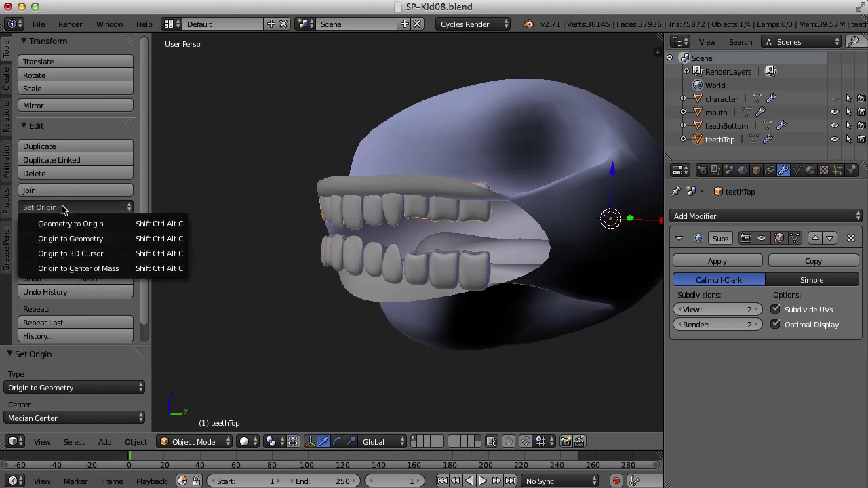
pyautogui.click(71, 240)
# Step: Move teethBottom along Y, about -0.016, to sit beneath teethTop
pyautogui.rightClick(398, 270)
pyautogui.moveTo(508, 285); pyautogui.dragTo(455, 287, button='middle')
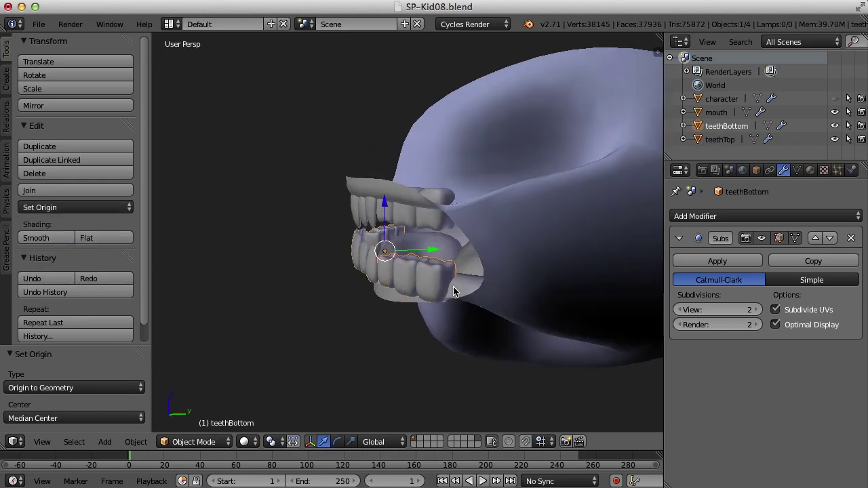
pyautogui.press('g')
pyautogui.press('y')
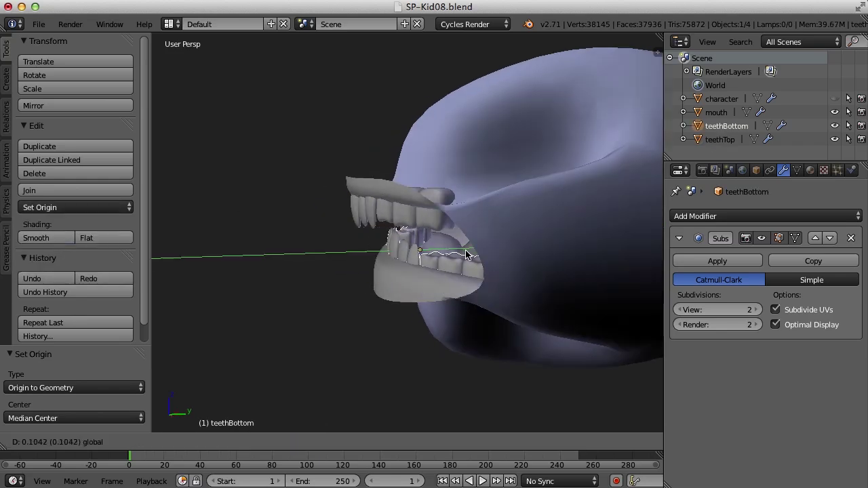
pyautogui.click(445, 254)
pyautogui.moveTo(445, 254); pyautogui.dragTo(405, 283, button='middle')
pyautogui.scroll(3, 435, 270)
pyautogui.press('g')
pyautogui.press('y')
pyautogui.click(411, 247)
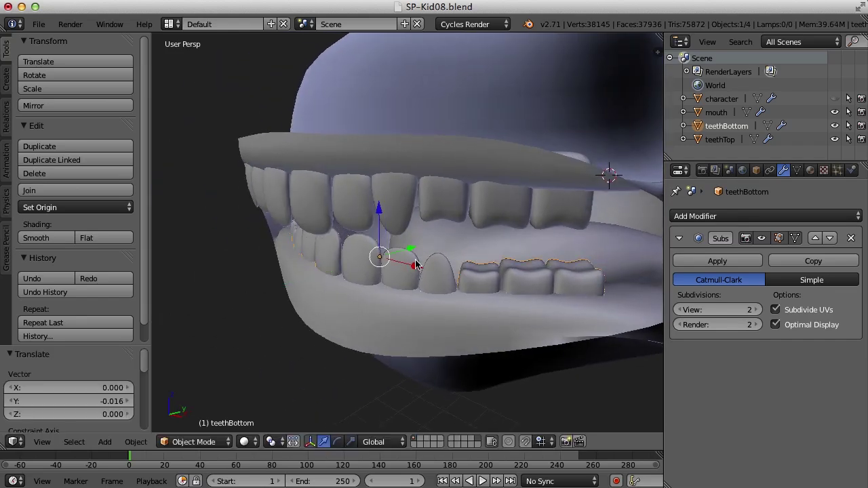
pyautogui.moveTo(411, 247); pyautogui.dragTo(467, 287, button='middle')
# Step: In teethBottom's Edit Mode, scale one linked lower front tooth down to 0.867
pyautogui.rightClick(431, 287)
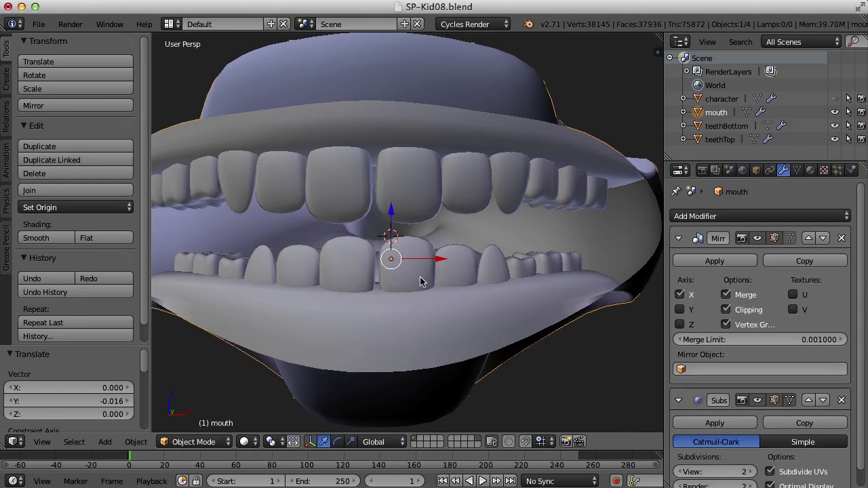
pyautogui.rightClick(412, 272)
pyautogui.press('Tab')
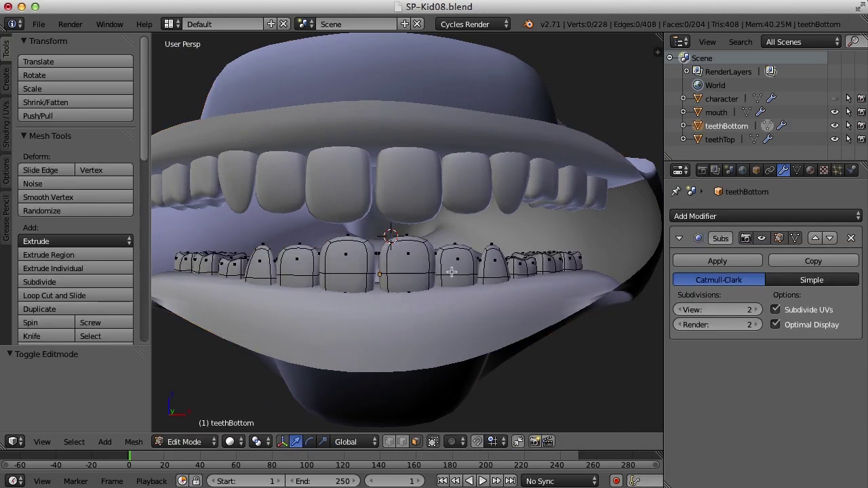
pyautogui.moveTo(450, 270); pyautogui.dragTo(458, 272, button='middle')
pyautogui.press('l')
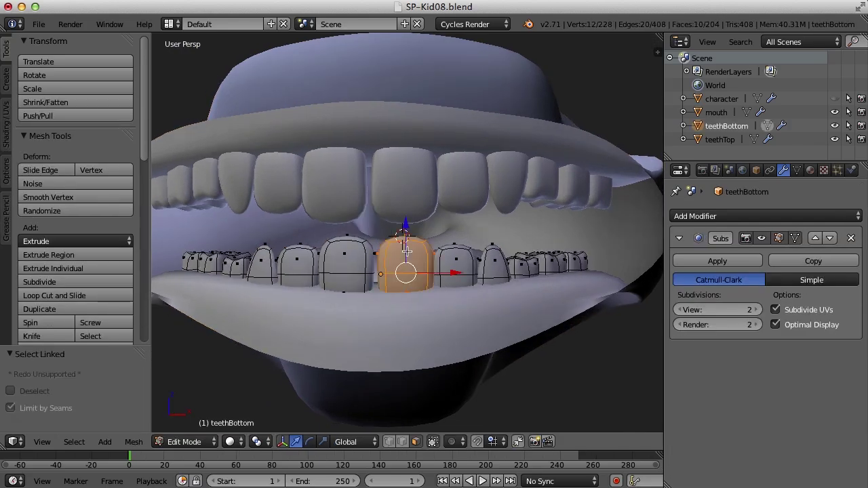
pyautogui.press('s')
pyautogui.click(475, 321)
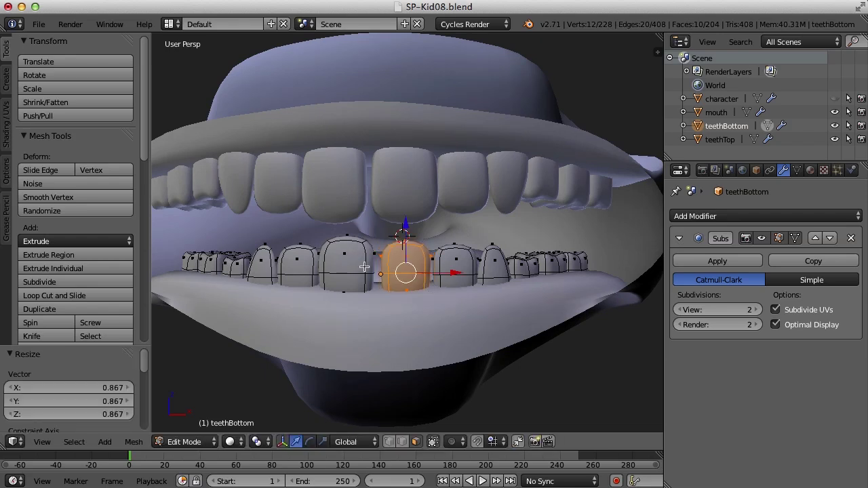
pyautogui.press('a')
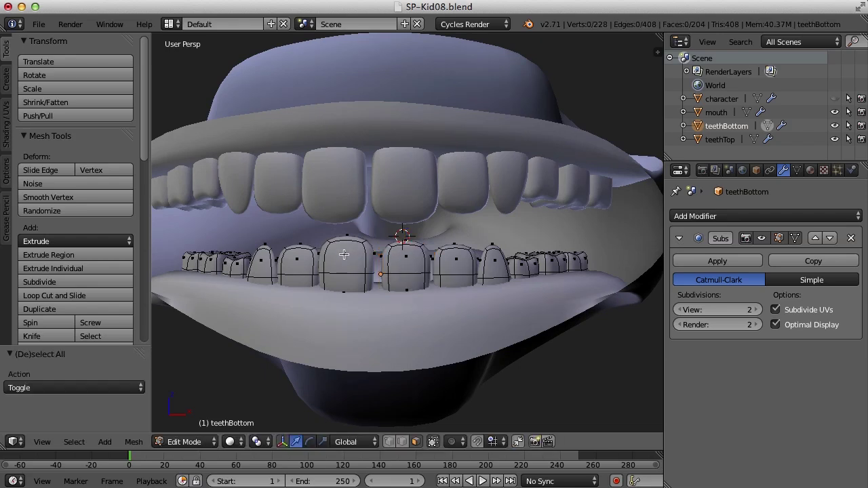
pyautogui.press('l')
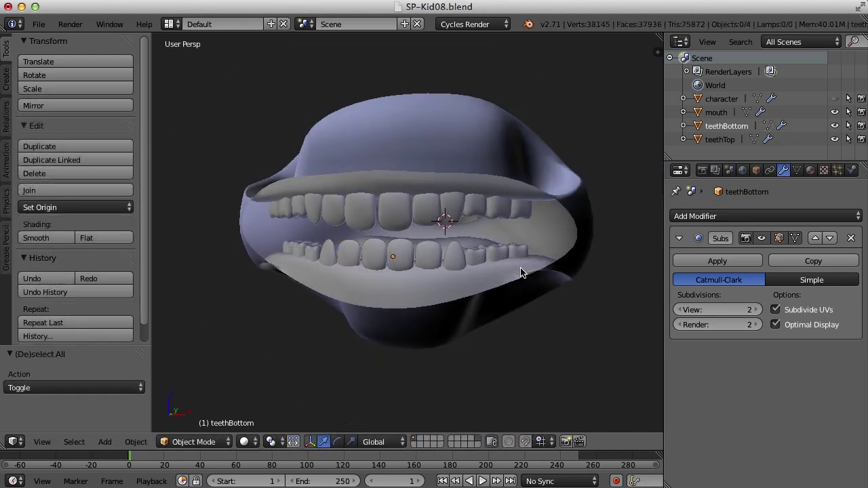
pyautogui.moveTo(521, 267); pyautogui.dragTo(455, 285, button='middle')
# Step: Drag teethBottom's green Y arrow another 0.001, then deselect all
pyautogui.scroll(-3, 511, 278)
pyautogui.moveTo(510, 277); pyautogui.dragTo(508, 292, button='middle')
pyautogui.scroll(2, 509, 285)
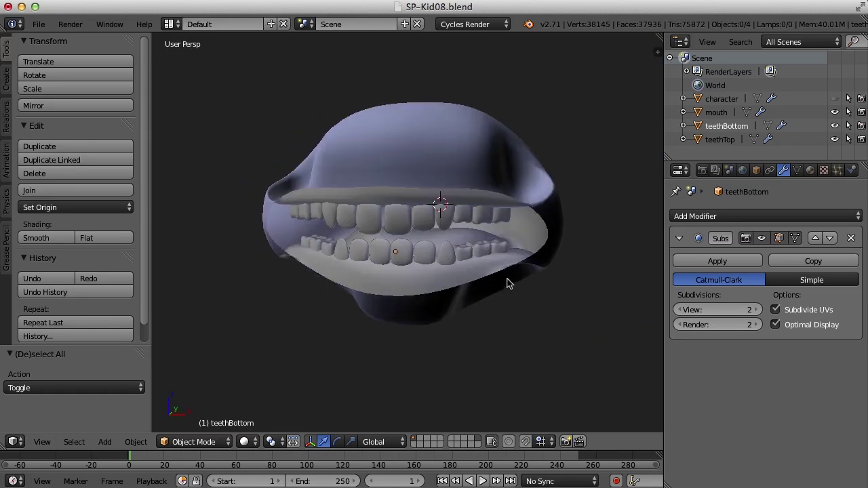
pyautogui.rightClick(425, 252)
pyautogui.moveTo(425, 251); pyautogui.dragTo(444, 258, button='middle')
pyautogui.moveTo(438, 246); pyautogui.dragTo(438, 249)
pyautogui.moveTo(438, 250); pyautogui.dragTo(444, 294, button='middle')
pyautogui.press('a')
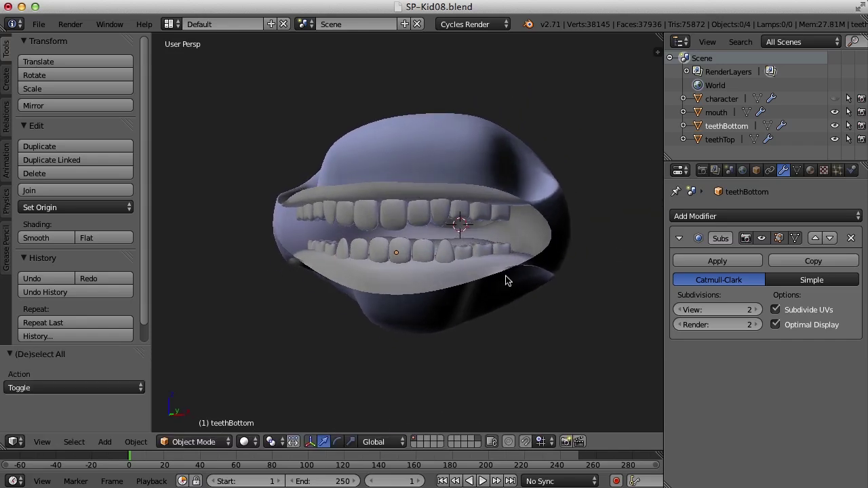
pyautogui.moveTo(506, 281); pyautogui.dragTo(523, 283, button='middle')
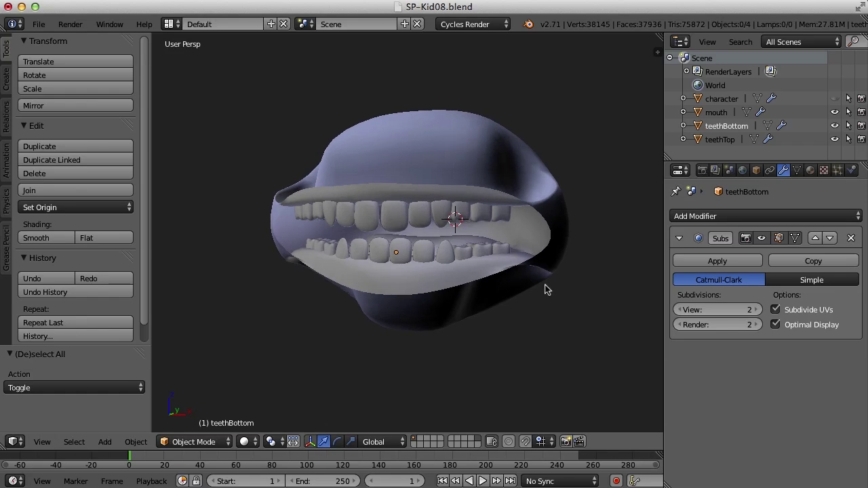